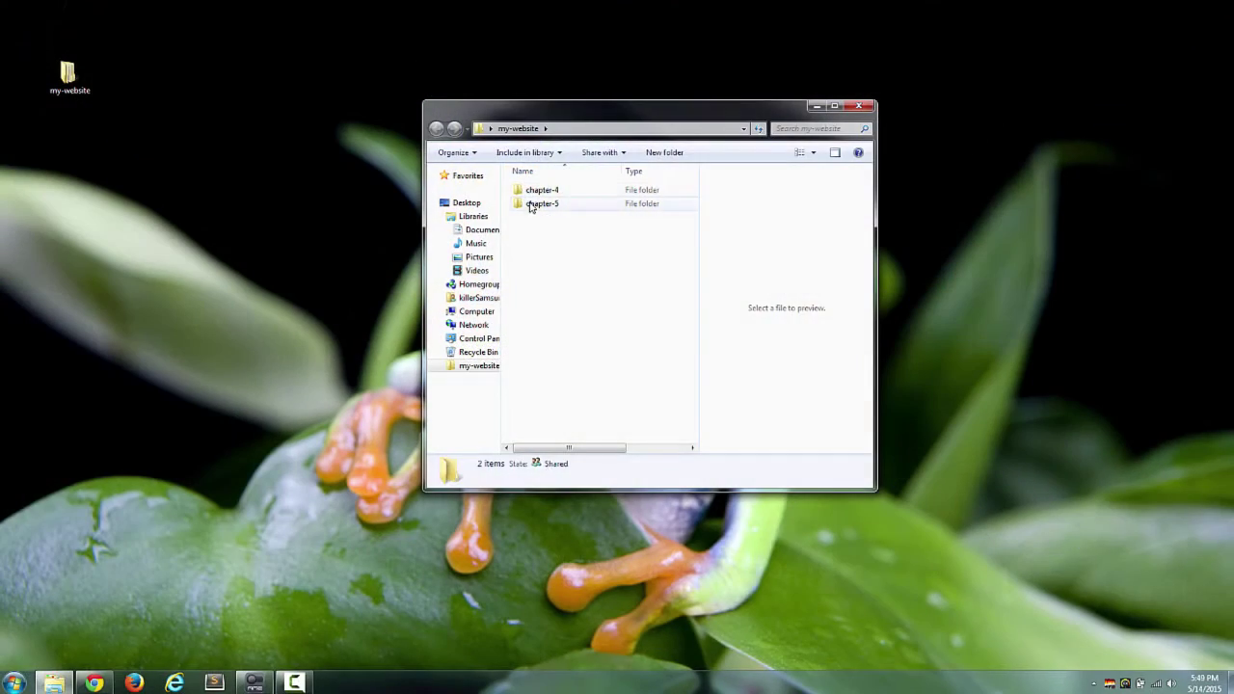
Look through the chapter-4 folder and its sub-pages folder, and open chapter-4's index.html in the browser.
{"action": "double_click", "coordinate": [540, 190]}
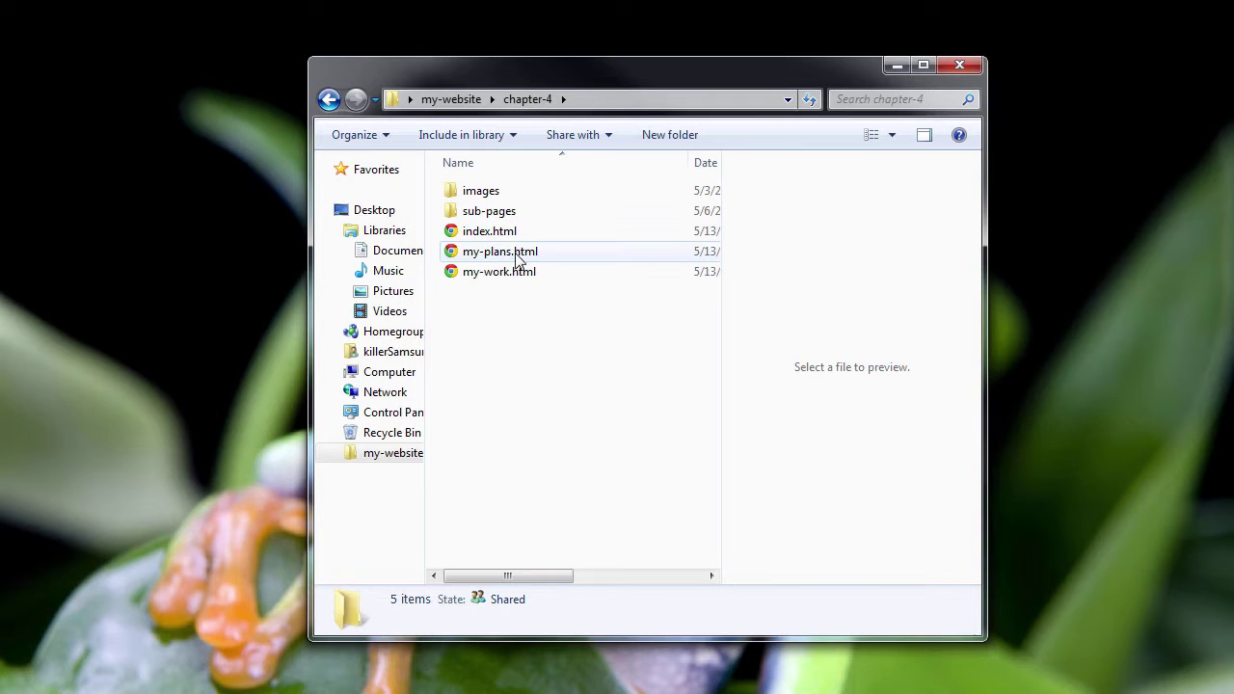
{"action": "double_click", "coordinate": [479, 211]}
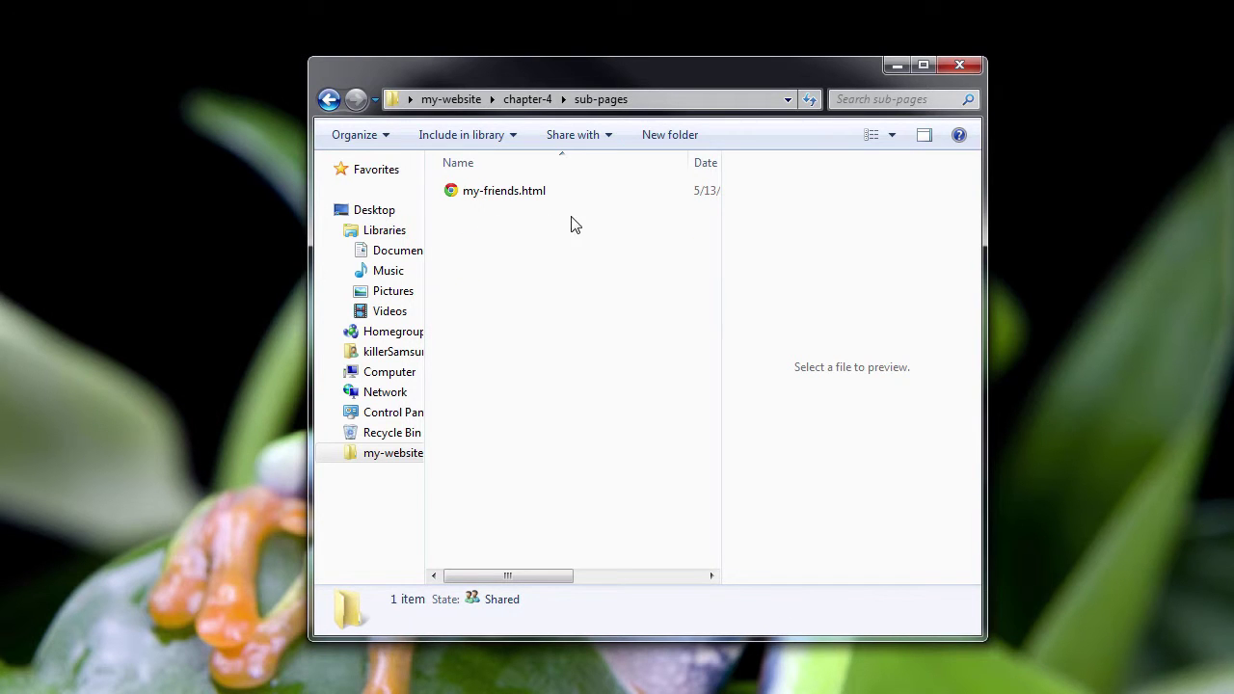
{"action": "left_click", "coordinate": [528, 98]}
{"action": "double_click", "coordinate": [479, 234]}
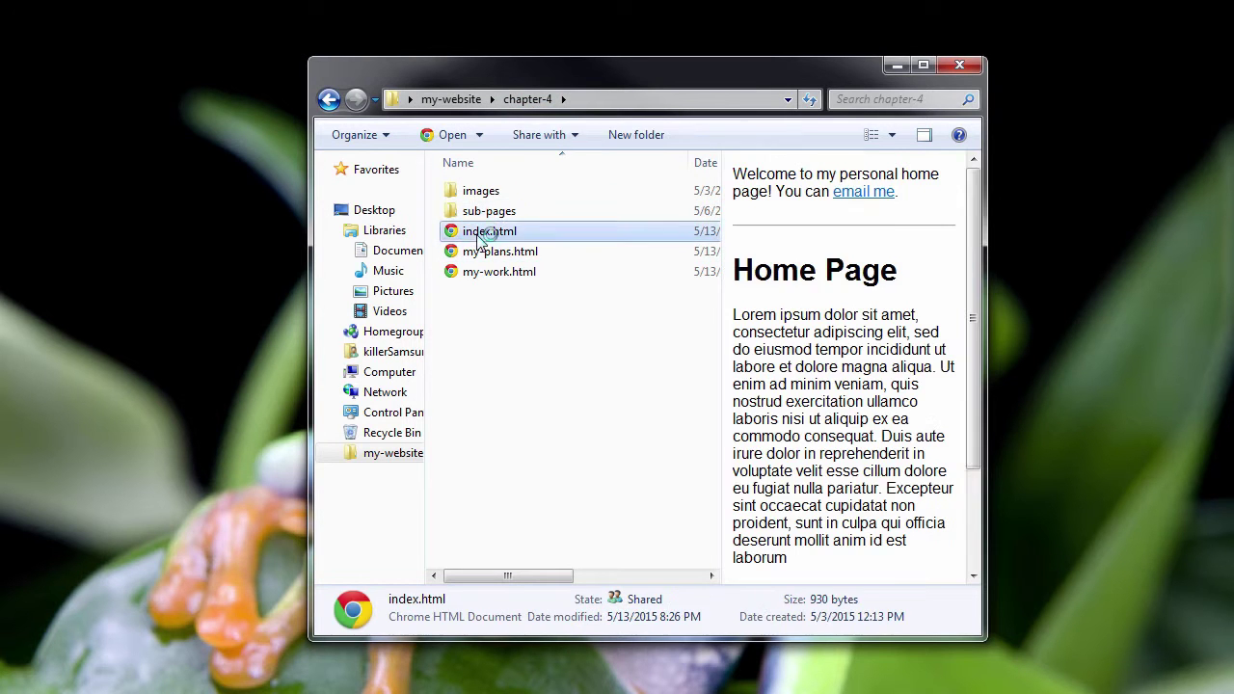
{"action": "left_click_drag", "start_coordinate": [681, 147], "coordinate": [735, 93]}
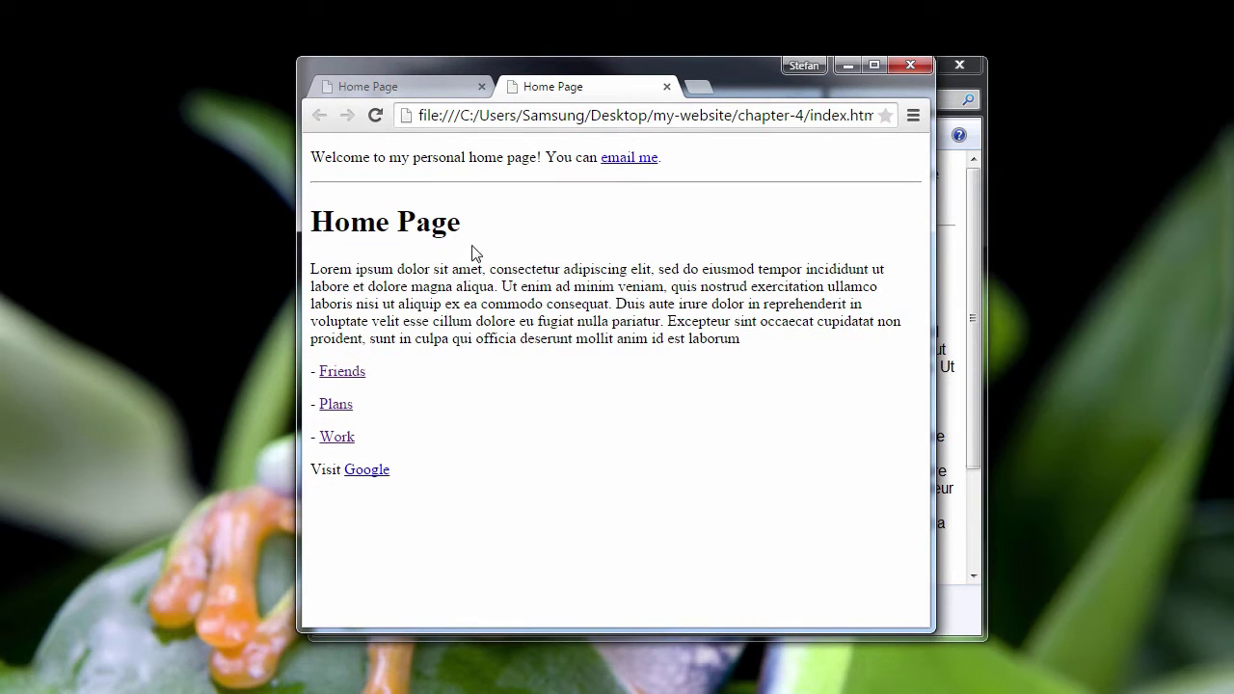
Examine the home page's placeholder paragraph and the list of page links below it.
{"action": "right_click", "coordinate": [495, 428]}
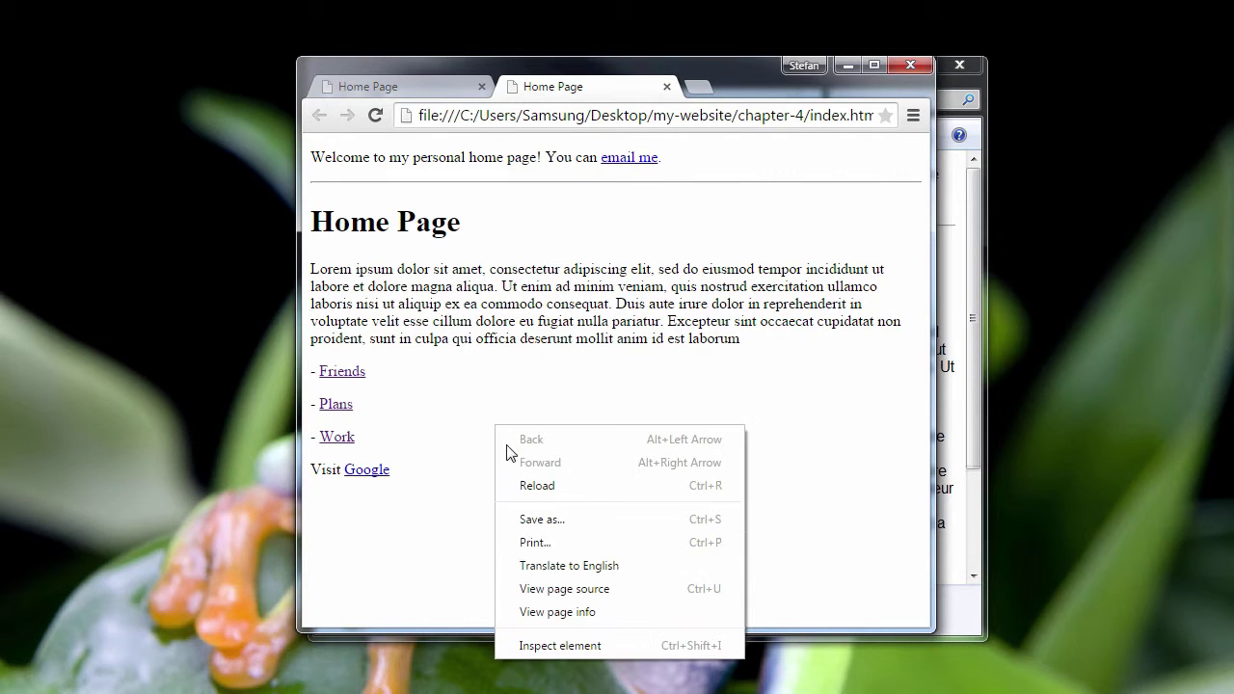
{"action": "left_click", "coordinate": [453, 413]}
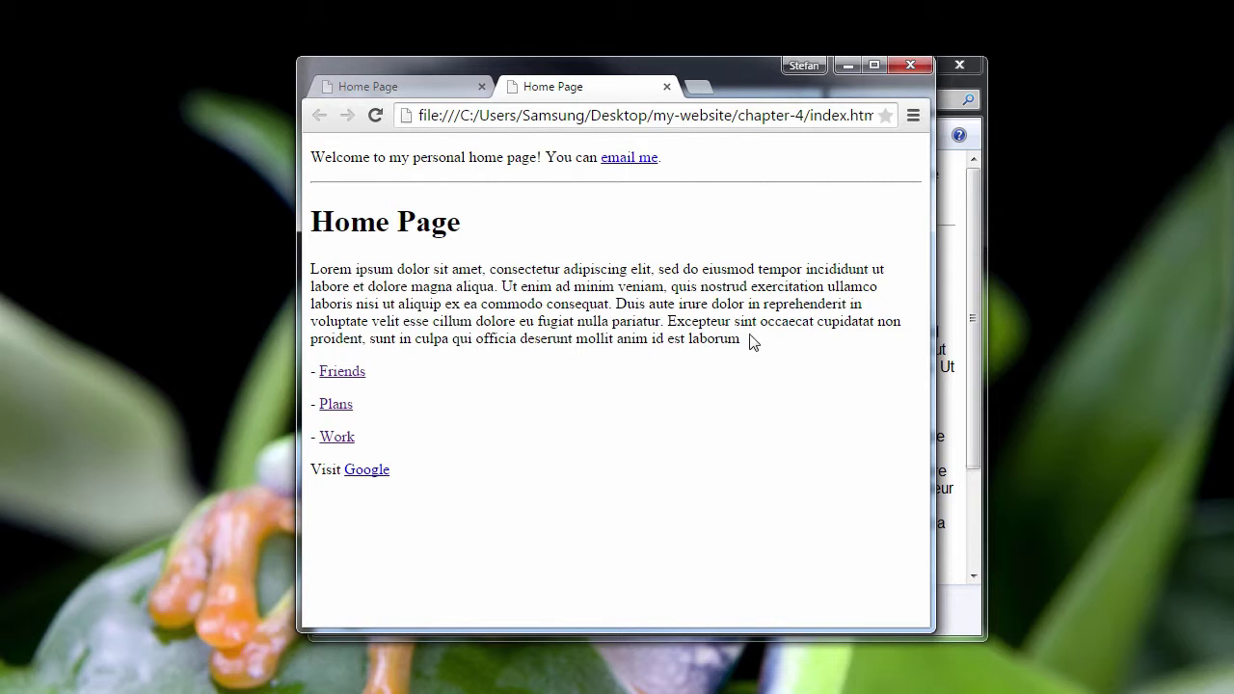
{"action": "left_click_drag", "start_coordinate": [741, 338], "coordinate": [301, 277]}
{"action": "left_click", "coordinate": [508, 422]}
{"action": "left_click_drag", "start_coordinate": [390, 469], "coordinate": [291, 363]}
{"action": "left_click", "coordinate": [384, 436]}
{"action": "left_click", "coordinate": [509, 487]}
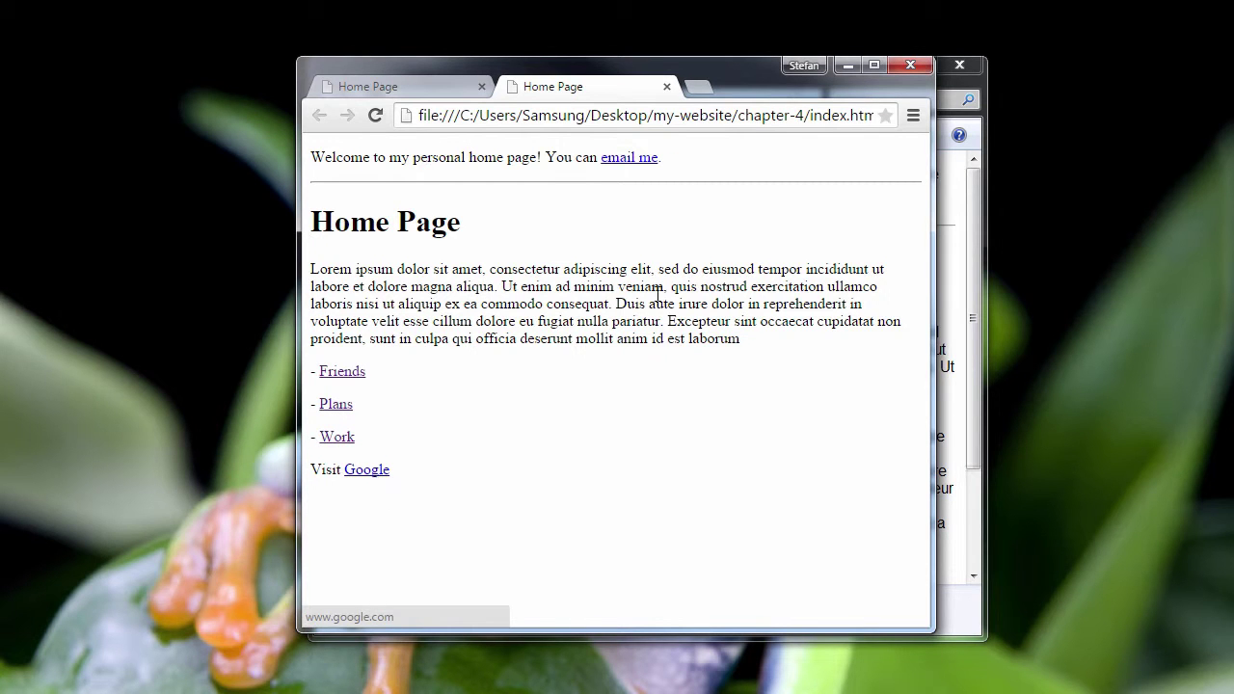
Test the site navigation by following the links between the Friends and Work pages and returning to the home page.
{"action": "left_click", "coordinate": [350, 377]}
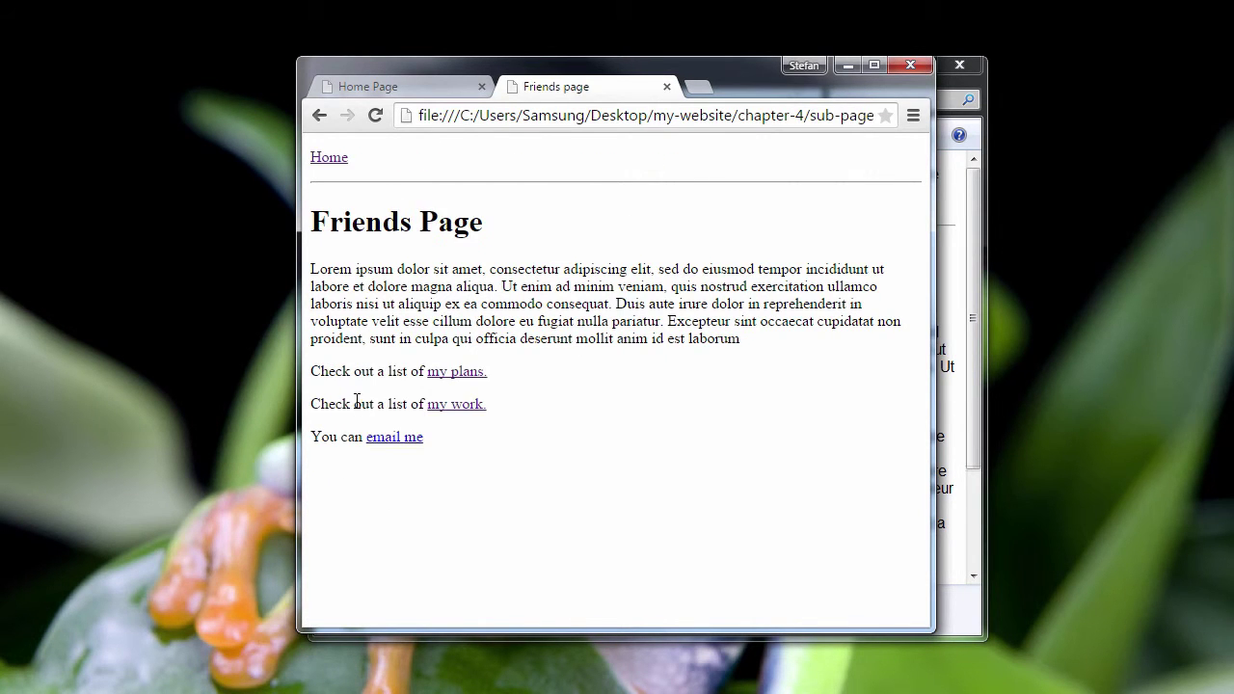
{"action": "left_click", "coordinate": [470, 404]}
{"action": "left_click", "coordinate": [468, 374]}
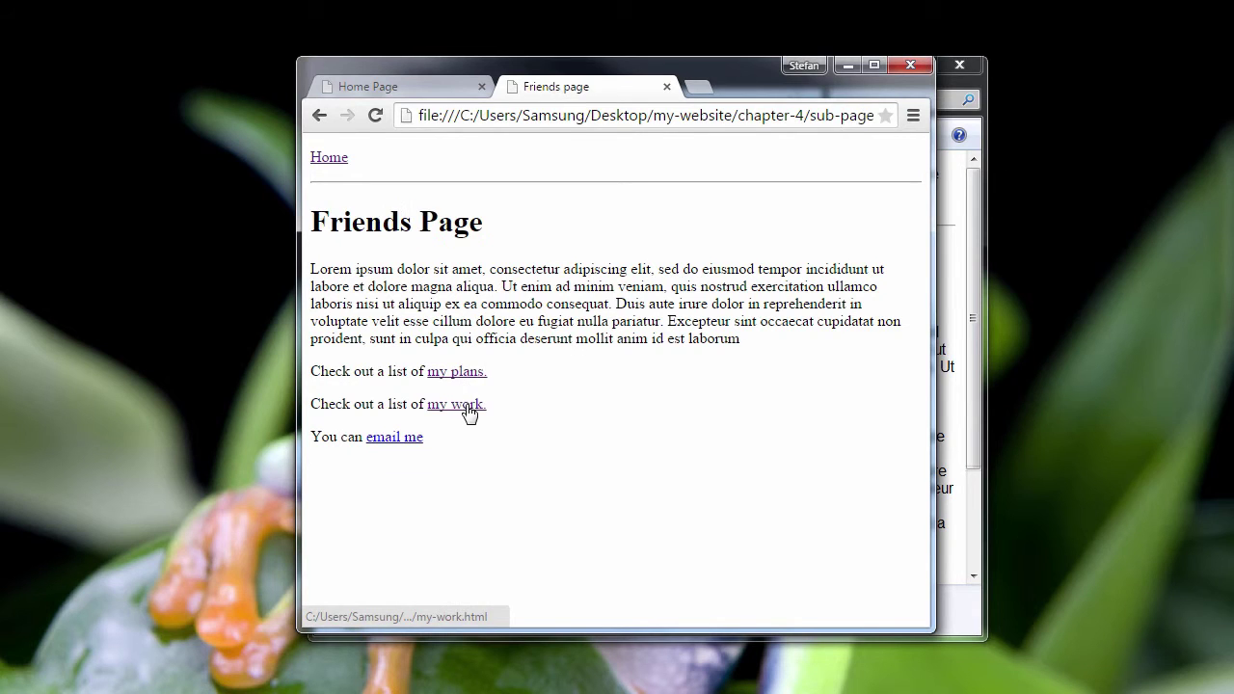
{"action": "left_click", "coordinate": [469, 405]}
{"action": "left_click", "coordinate": [470, 379]}
{"action": "left_click", "coordinate": [336, 162]}
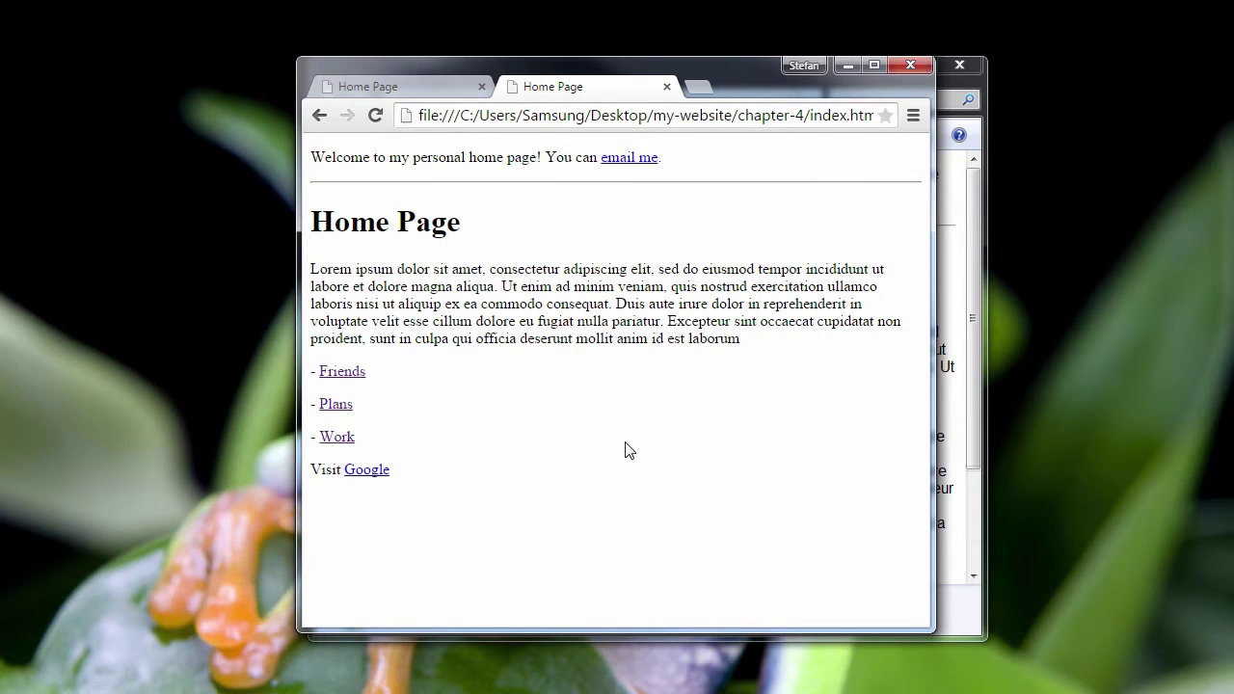
Close the duplicate Home Page tab and open the home page's source code at an enlarged, readable size.
{"action": "left_click", "coordinate": [482, 87]}
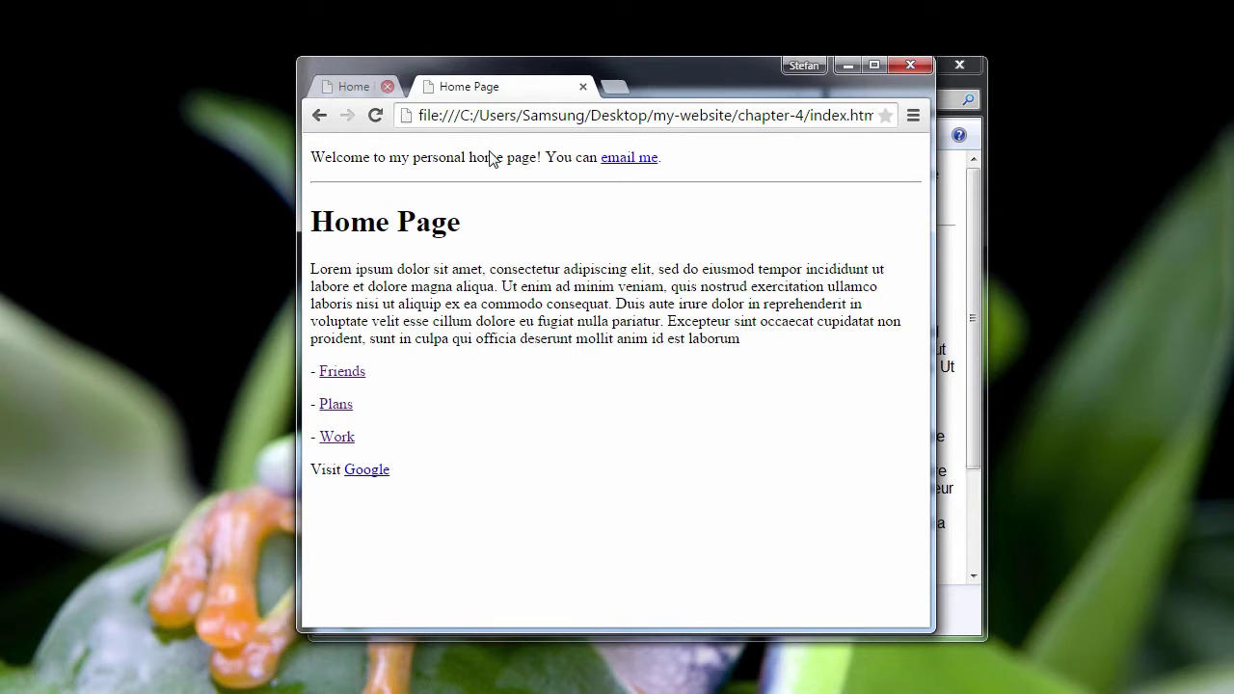
{"action": "right_click", "coordinate": [531, 406]}
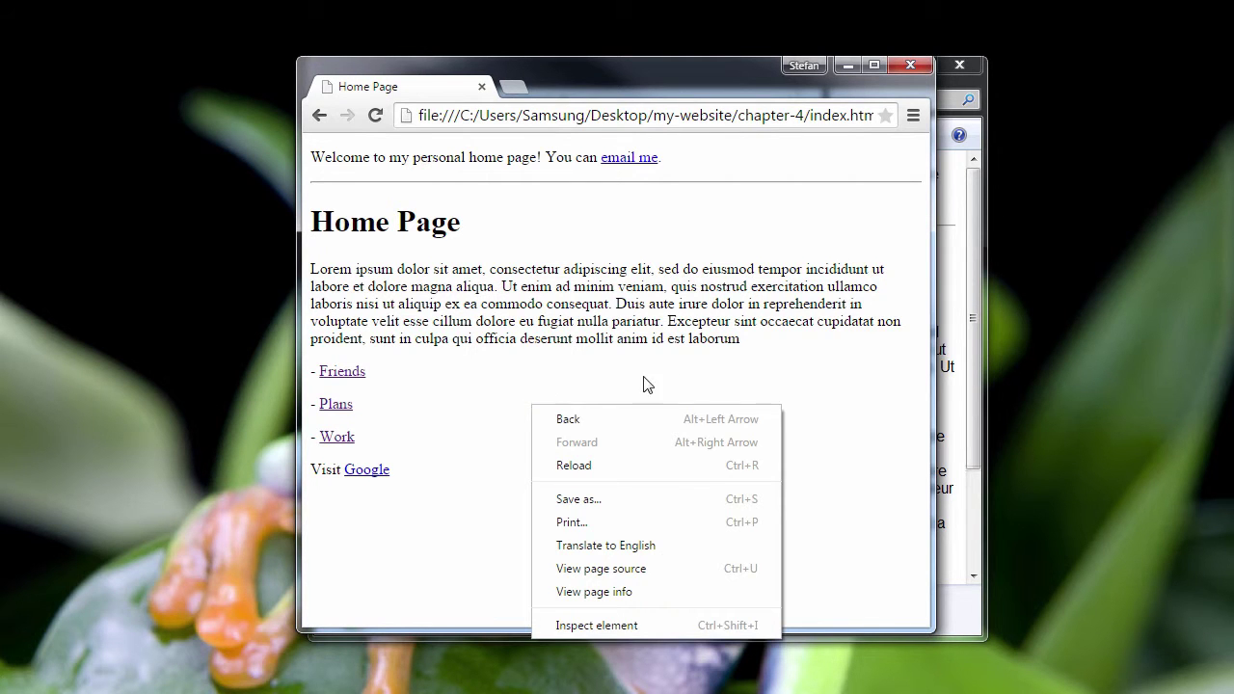
{"action": "left_click", "coordinate": [620, 567]}
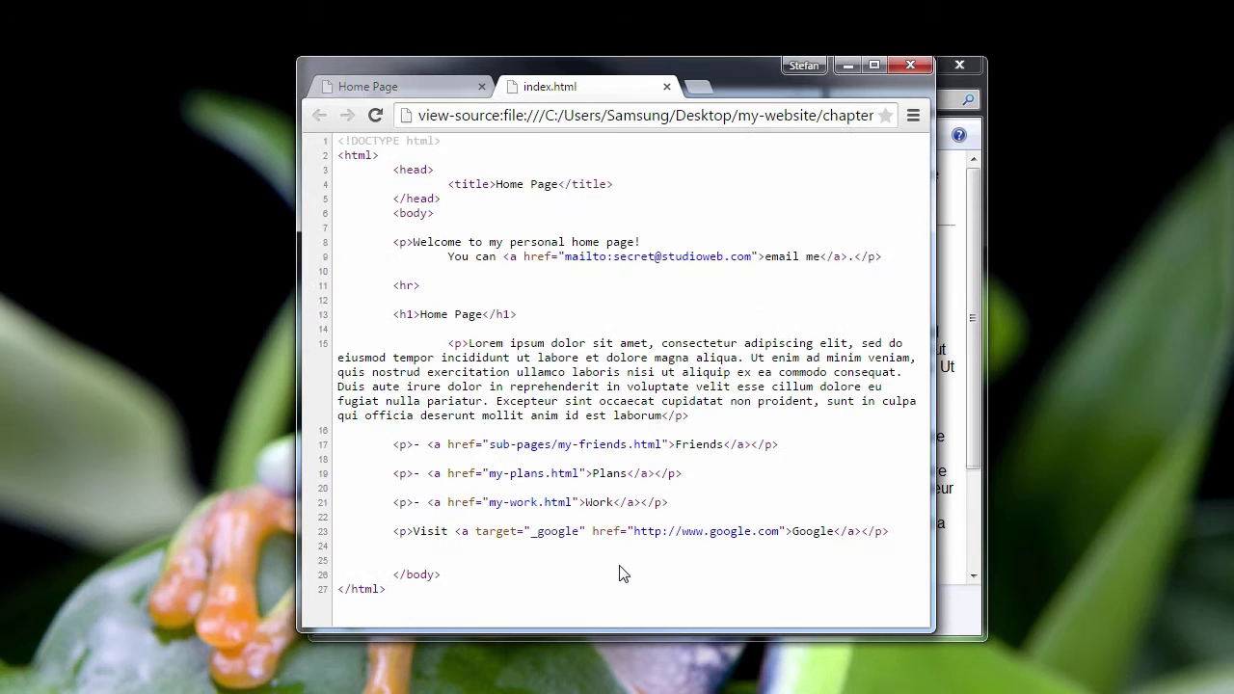
{"action": "key", "text": "ctrl+plus"}
{"action": "key", "text": "ctrl+plus"}
{"action": "key", "text": "ctrl+plus"}
{"action": "key", "text": "ctrl+plus"}
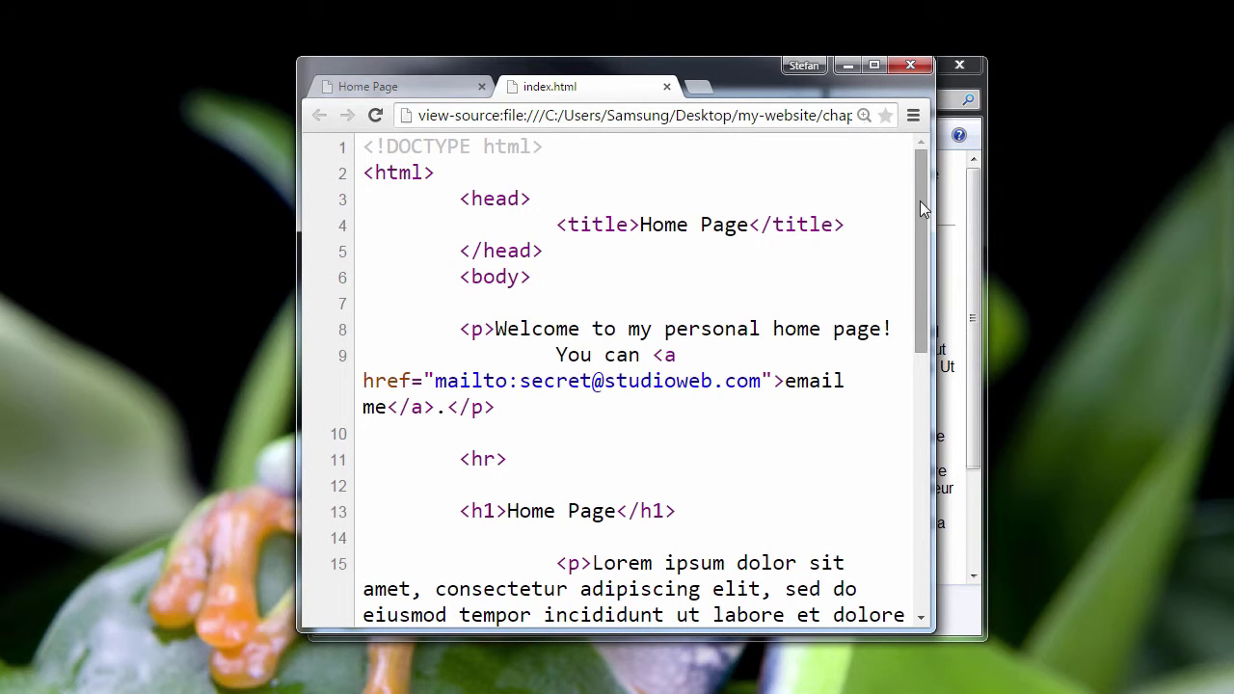
Examine the Lorem ipsum placeholder paragraph and its enclosing p tags on line 15 of the source code.
{"action": "left_click_drag", "start_coordinate": [920, 200], "coordinate": [909, 342]}
{"action": "left_click_drag", "start_coordinate": [835, 489], "coordinate": [501, 222]}
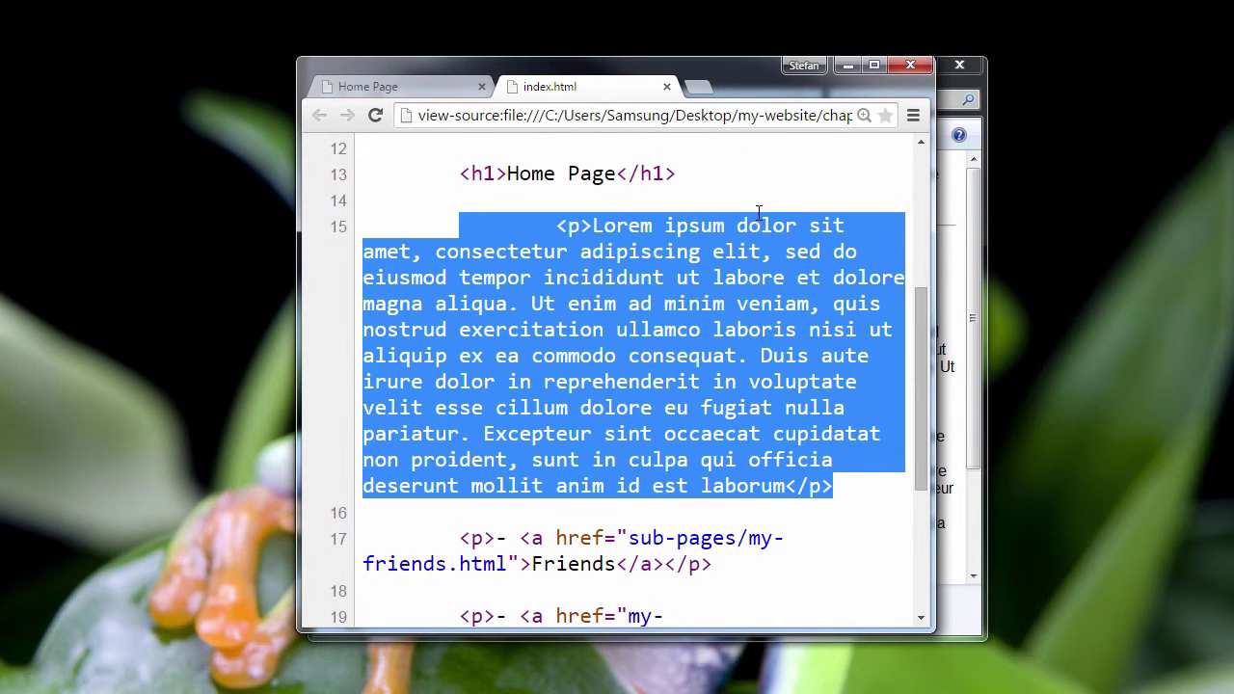
{"action": "left_click", "coordinate": [606, 231]}
{"action": "left_click_drag", "start_coordinate": [610, 229], "coordinate": [789, 477]}
{"action": "left_click", "coordinate": [824, 549]}
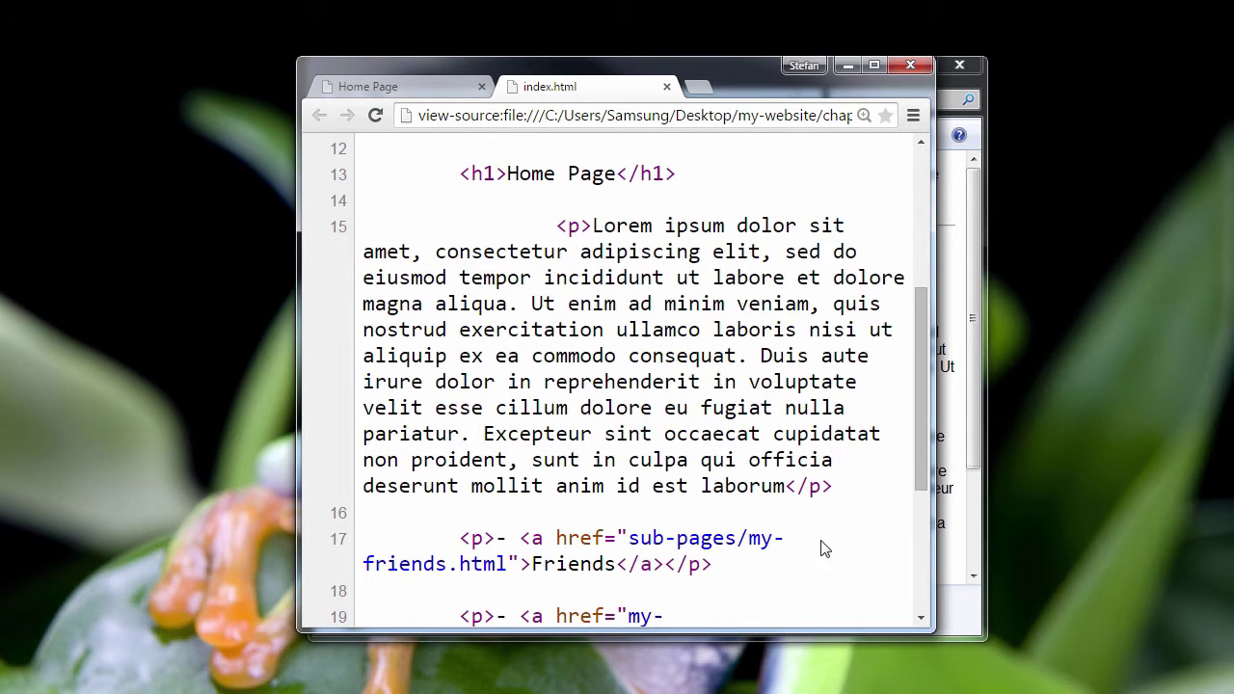
{"action": "left_click_drag", "start_coordinate": [593, 225], "coordinate": [725, 226]}
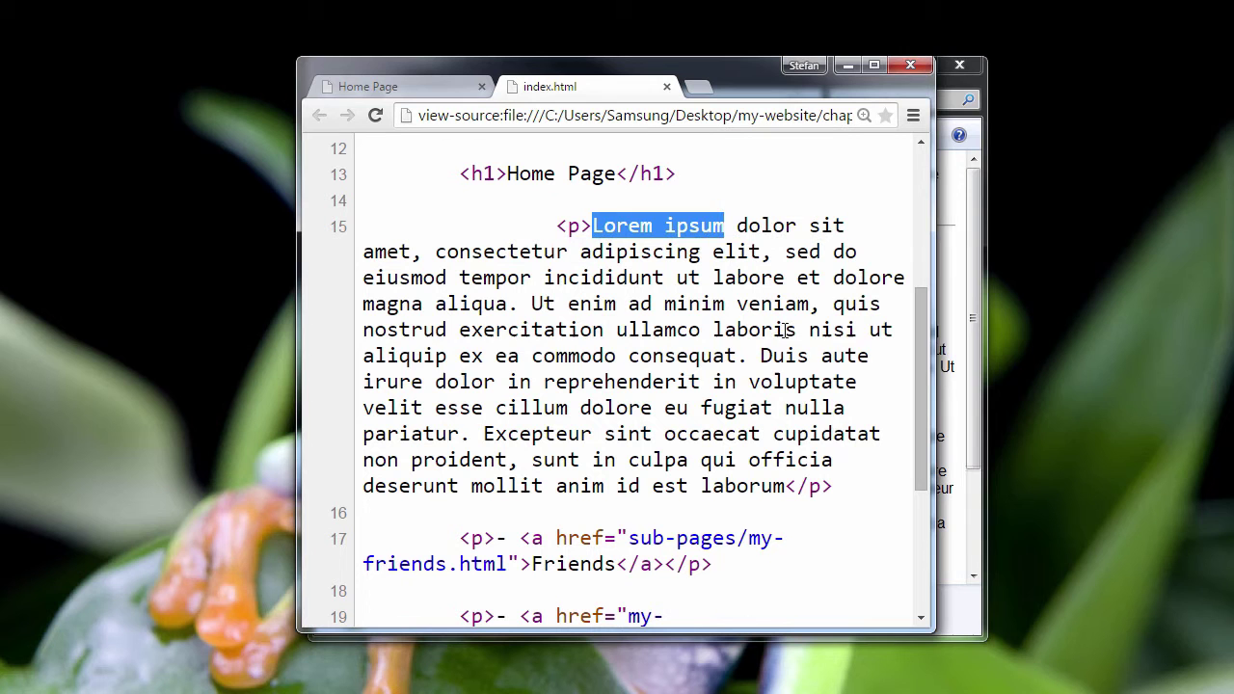
{"action": "left_click", "coordinate": [830, 506]}
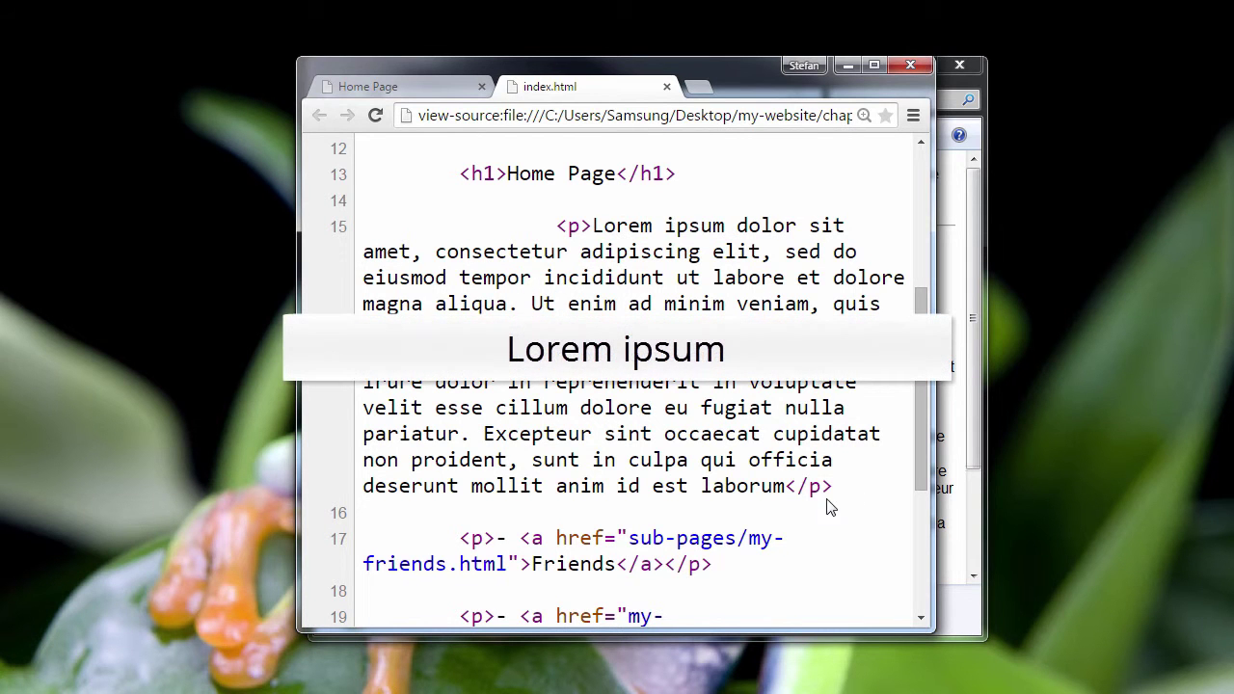
{"action": "left_click_drag", "start_coordinate": [785, 486], "coordinate": [557, 226]}
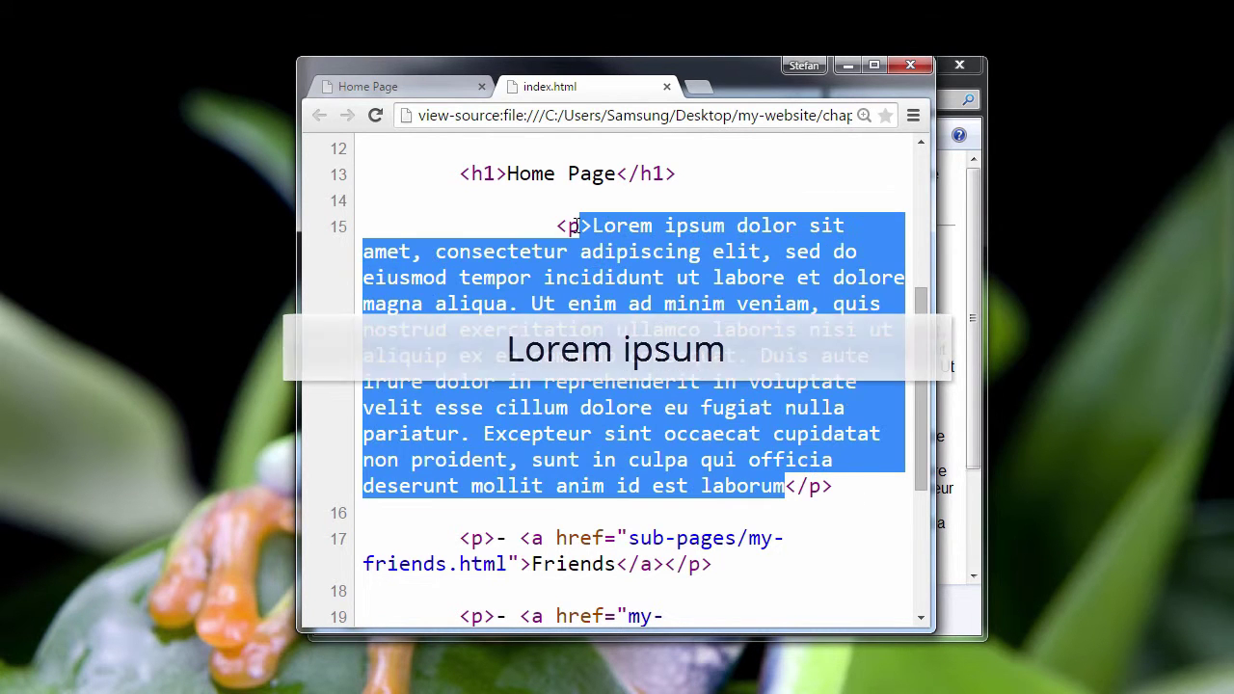
{"action": "left_click", "coordinate": [790, 487]}
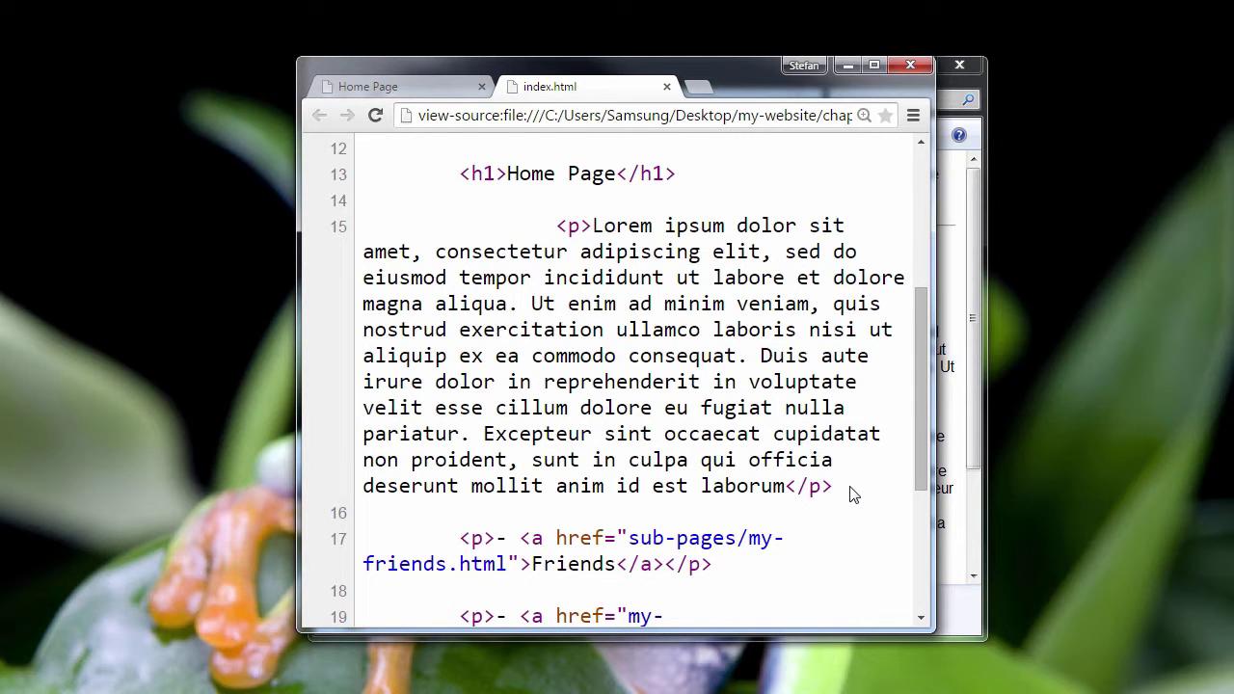
{"action": "left_click_drag", "start_coordinate": [848, 491], "coordinate": [546, 227]}
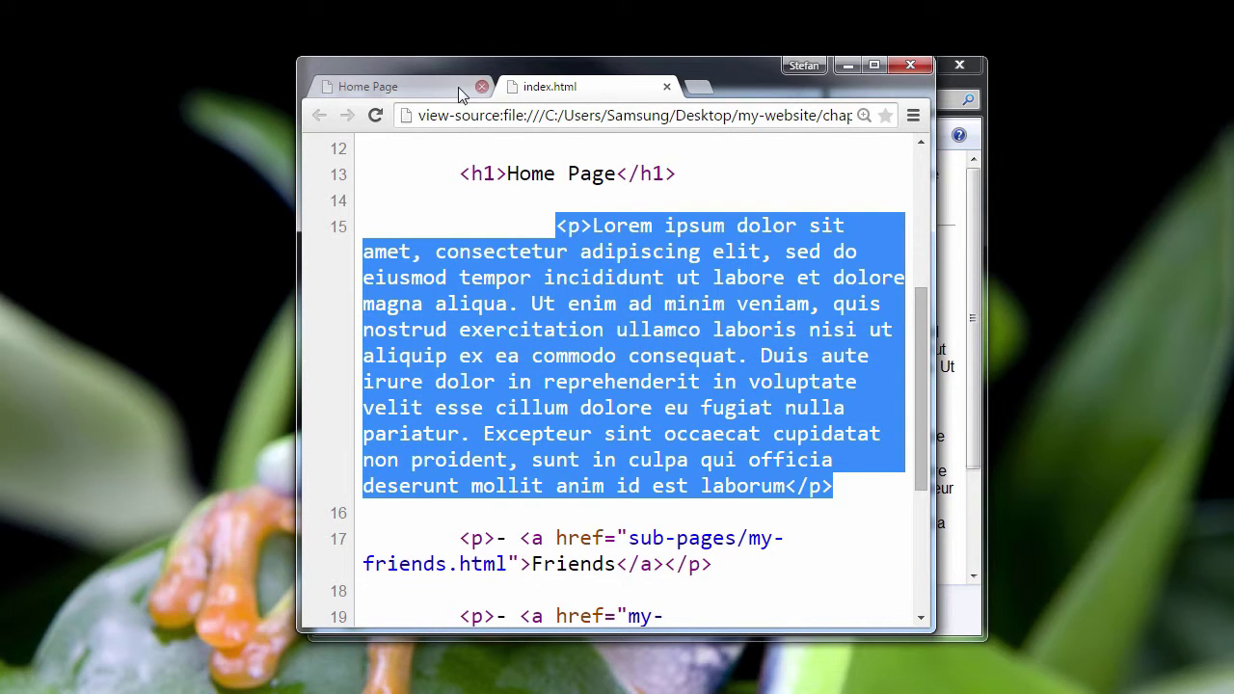
Return to the rendered home page and bring its zoom back to the default level.
{"action": "left_click", "coordinate": [413, 87]}
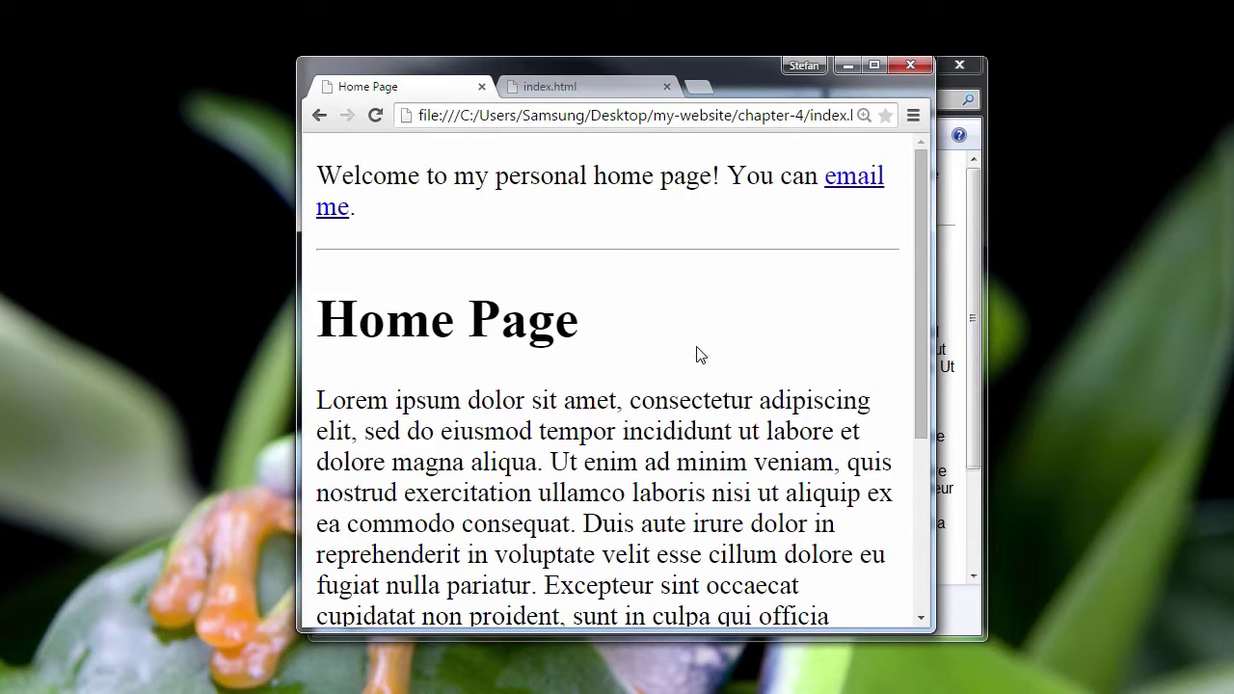
{"action": "left_click_drag", "start_coordinate": [920, 270], "coordinate": [929, 475]}
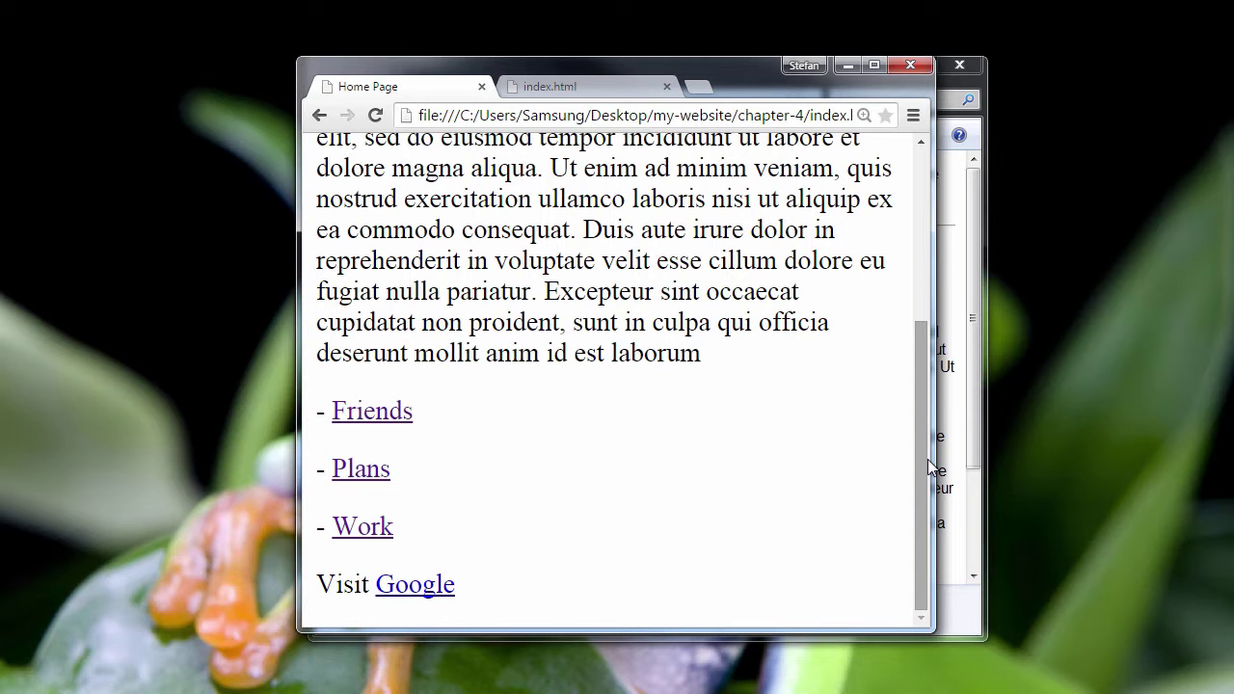
{"action": "key", "text": "ctrl+minus"}
{"action": "key", "text": "ctrl+minus"}
{"action": "key", "text": "ctrl+minus"}
{"action": "key", "text": "ctrl+minus"}
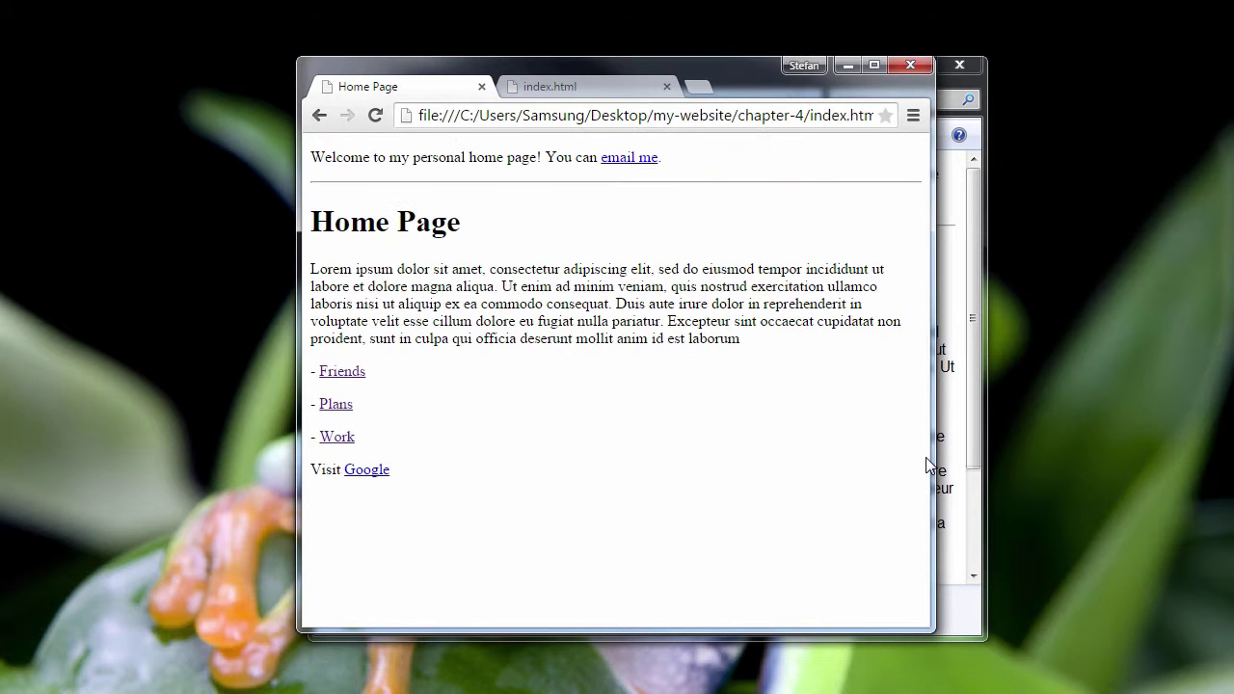
Demonstrate shrinking the home page far below its normal size and restoring the default zoom.
{"action": "key", "text": "ctrl+minus"}
{"action": "key", "text": "ctrl+minus"}
{"action": "key", "text": "ctrl+minus"}
{"action": "key", "text": "ctrl+minus"}
{"action": "key", "text": "ctrl+minus"}
{"action": "key", "text": "ctrl+minus"}
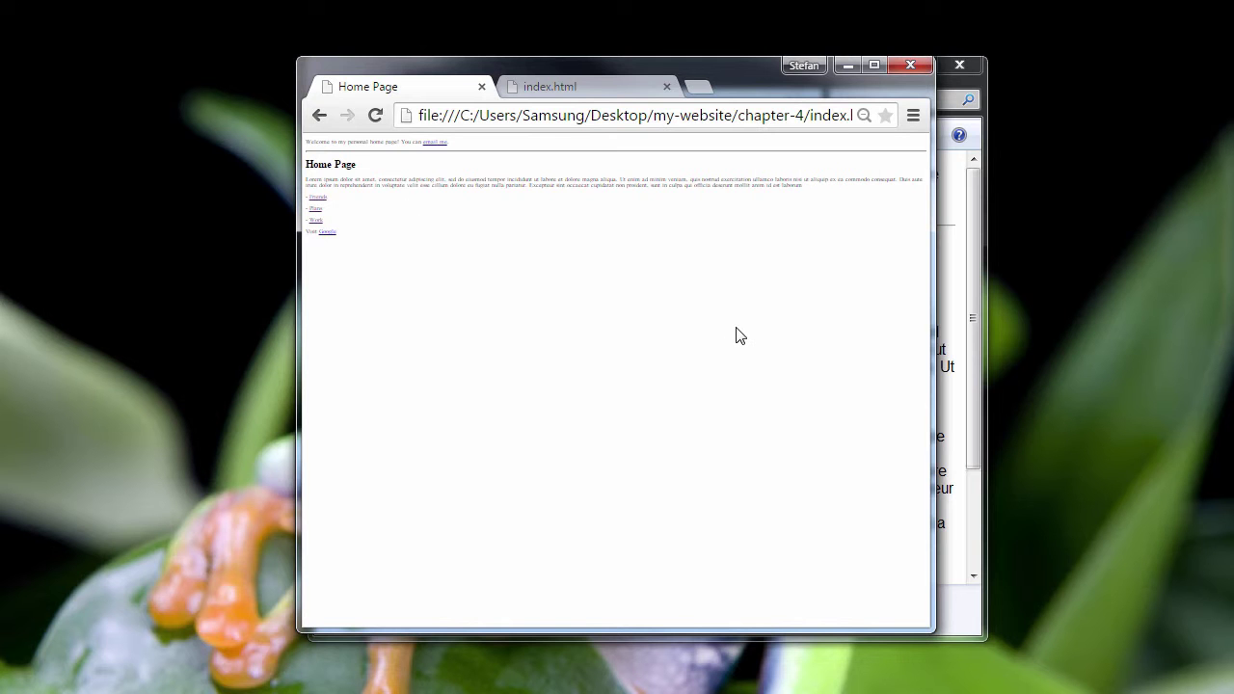
{"action": "key", "text": "ctrl+plus"}
{"action": "key", "text": "ctrl+plus"}
{"action": "key", "text": "ctrl+plus"}
{"action": "key", "text": "ctrl+plus"}
{"action": "key", "text": "ctrl+plus"}
{"action": "key", "text": "ctrl+plus"}
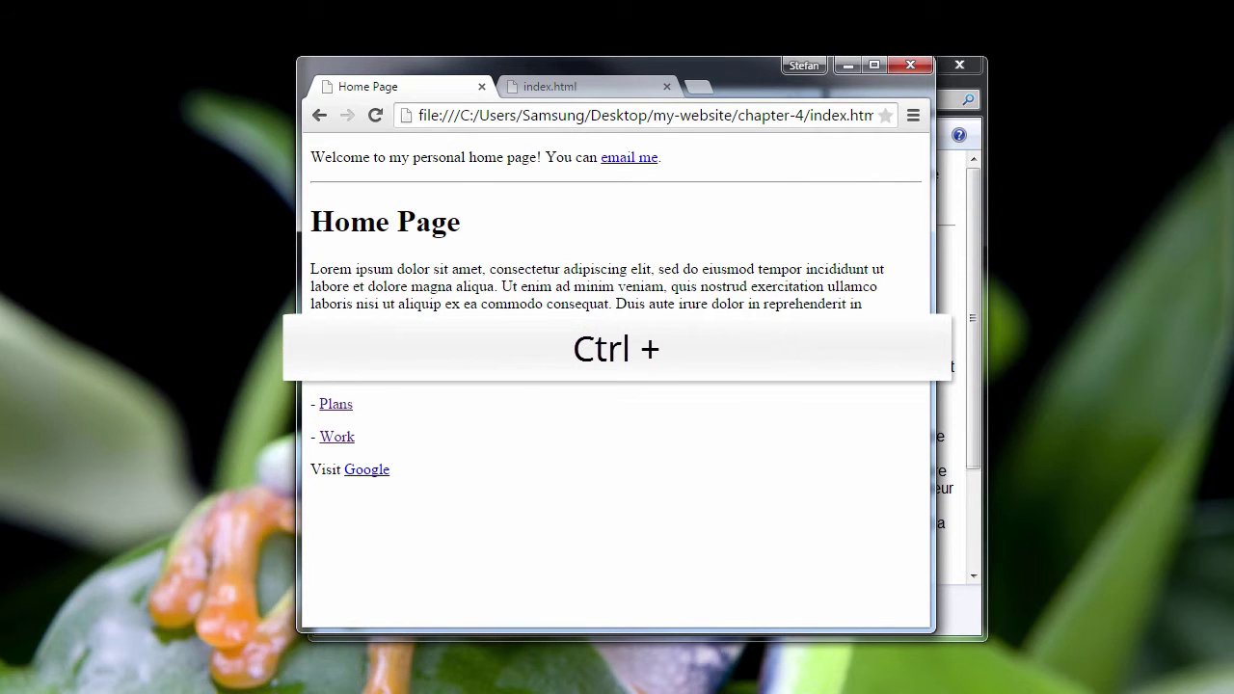
Demonstrate enlarging the home page to 200% and restoring the default zoom.
{"action": "key", "text": "ctrl+plus"}
{"action": "key", "text": "ctrl+plus"}
{"action": "key", "text": "ctrl+plus"}
{"action": "key", "text": "ctrl+plus"}
{"action": "key", "text": "ctrl+plus"}
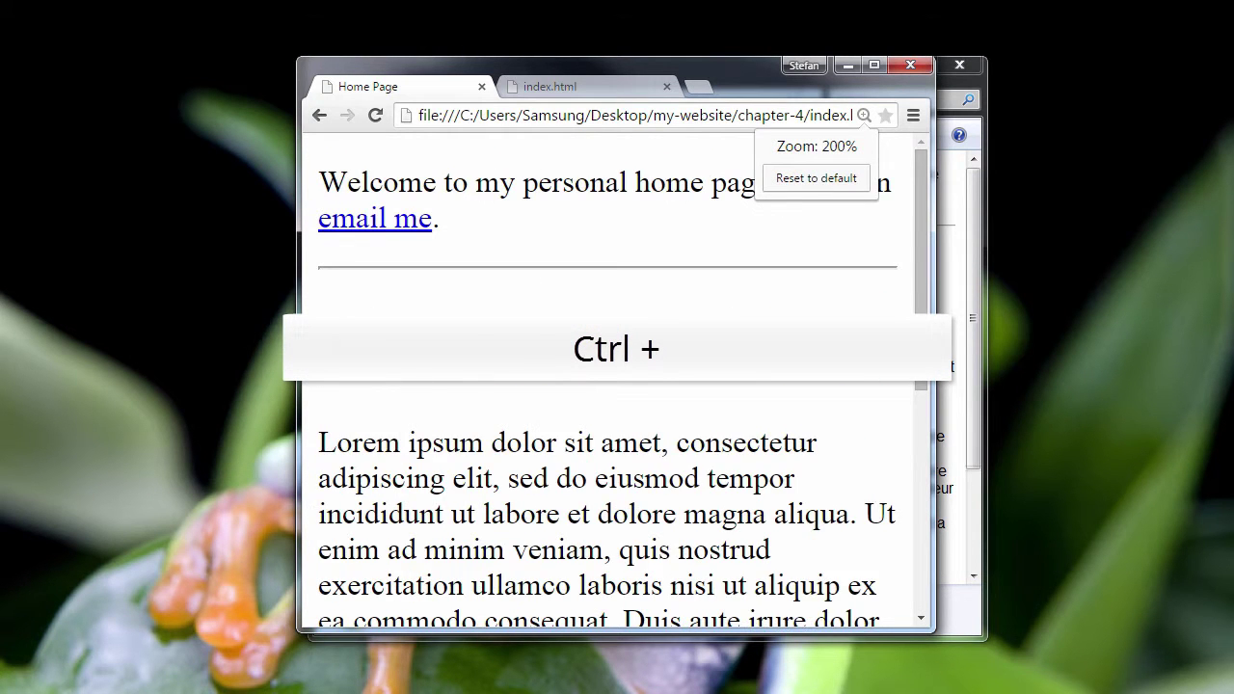
{"action": "key", "text": "ctrl+minus"}
{"action": "key", "text": "ctrl+minus"}
{"action": "key", "text": "ctrl+minus"}
{"action": "key", "text": "ctrl+minus"}
{"action": "key", "text": "ctrl+minus"}
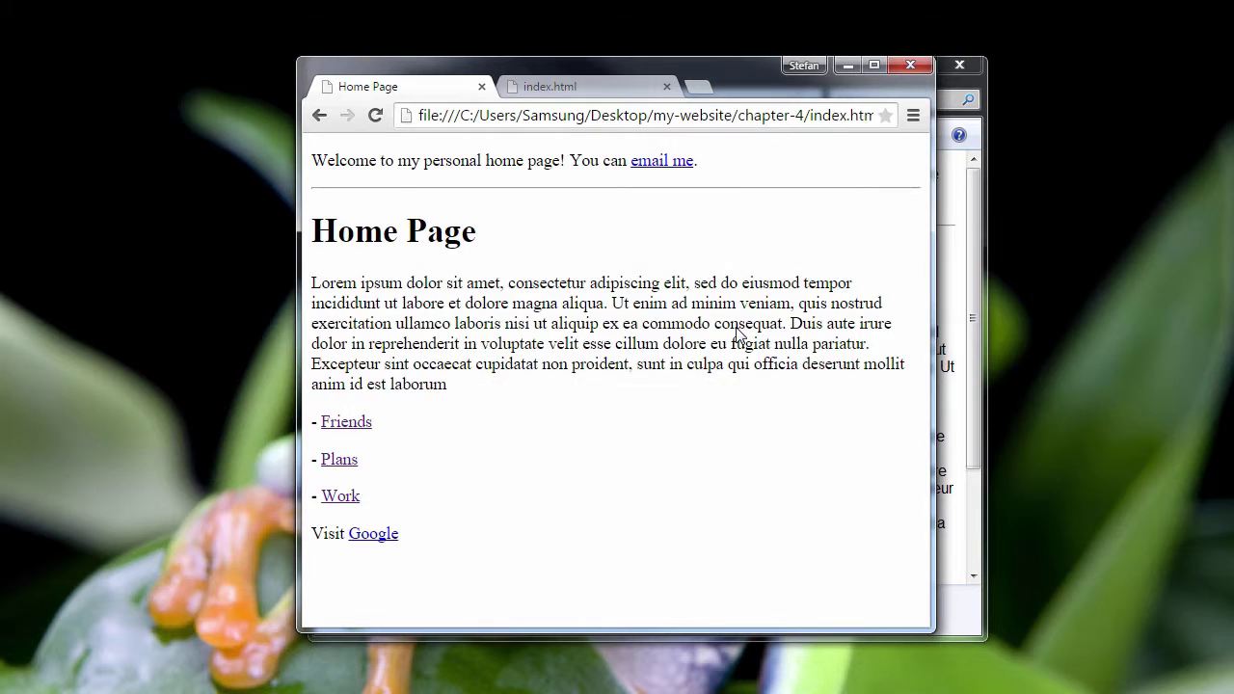
Examine the source lines of the Friends, Plans and Work links and compare them with the rendered home page.
{"action": "key", "text": "ctrl+Tab"}
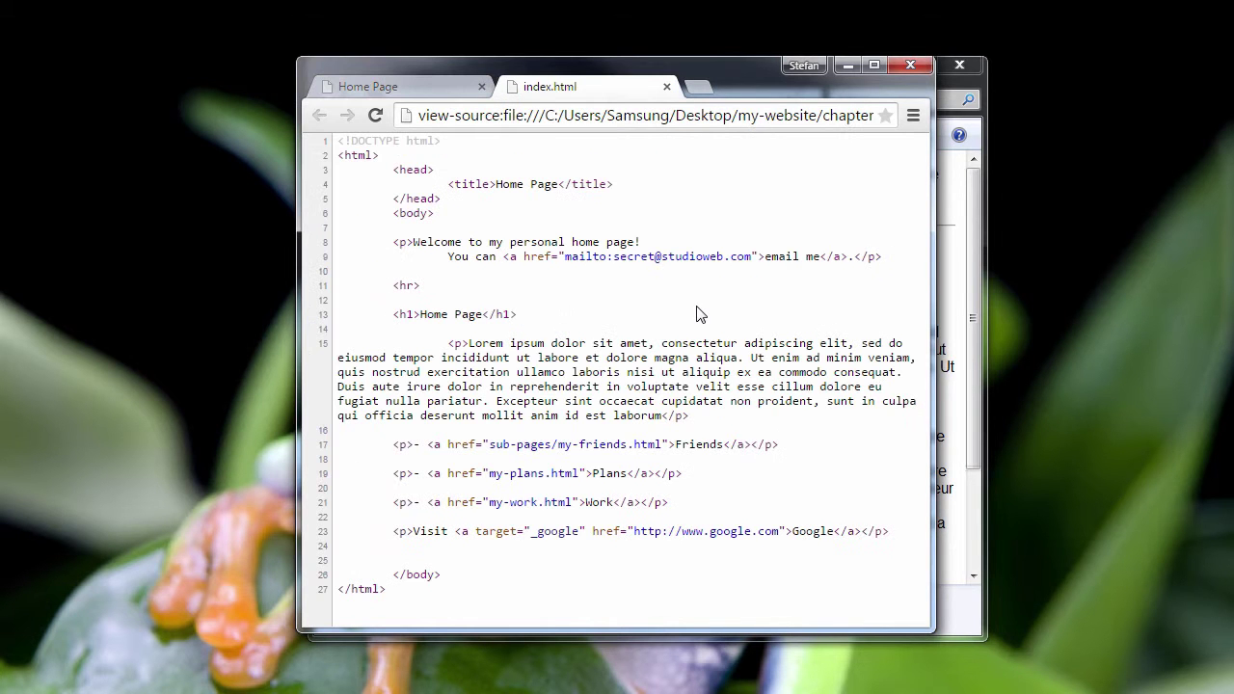
{"action": "left_click_drag", "start_coordinate": [393, 444], "coordinate": [791, 445]}
{"action": "left_click_drag", "start_coordinate": [392, 474], "coordinate": [702, 474]}
{"action": "left_click_drag", "start_coordinate": [393, 497], "coordinate": [671, 495]}
{"action": "left_click", "coordinate": [690, 514]}
{"action": "left_click_drag", "start_coordinate": [667, 503], "coordinate": [355, 445]}
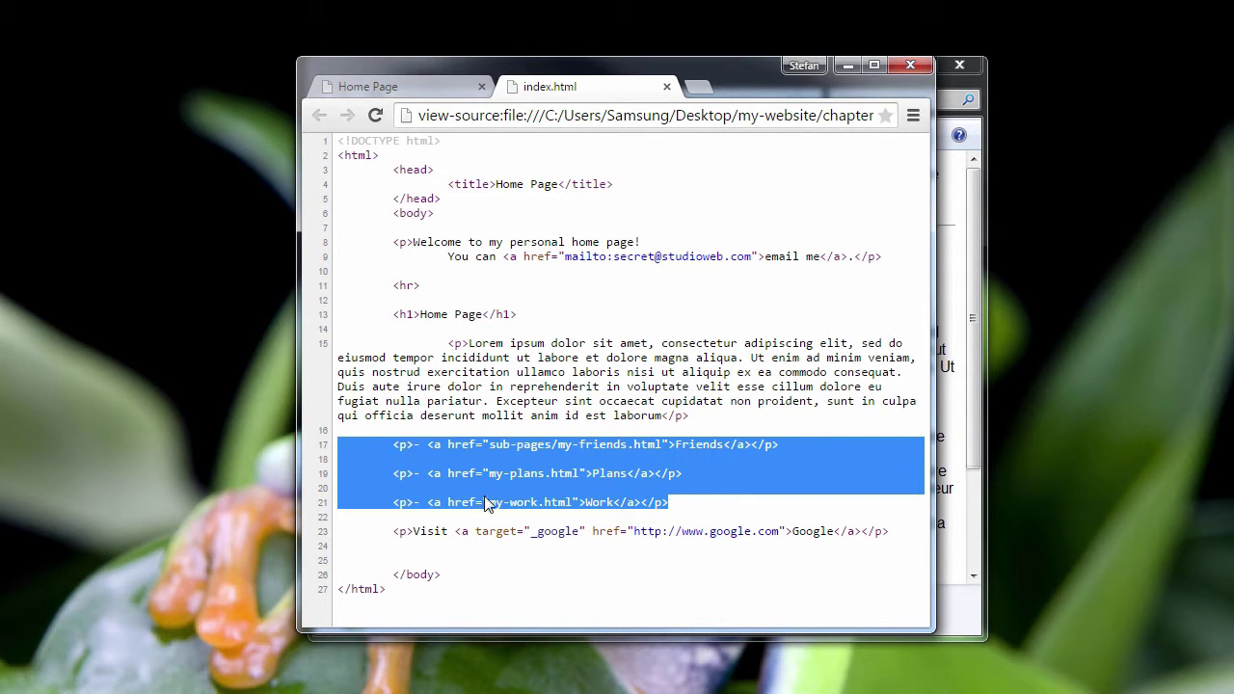
{"action": "left_click", "coordinate": [401, 86]}
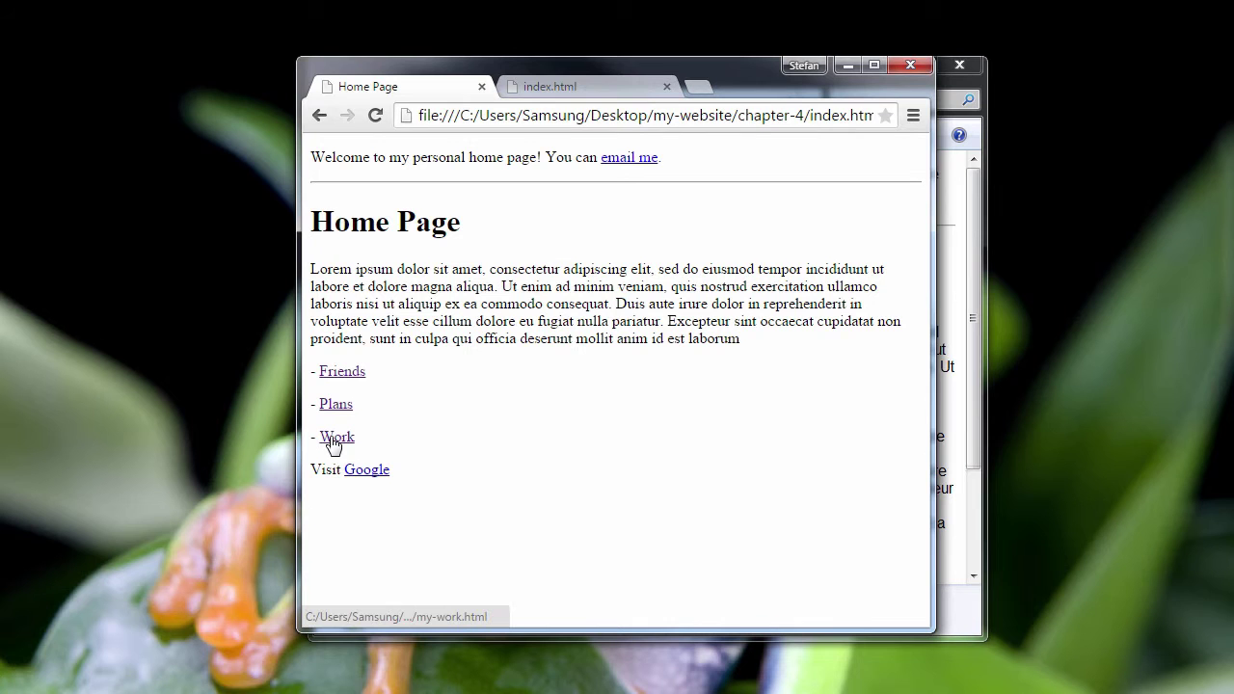
{"action": "left_click", "coordinate": [540, 94]}
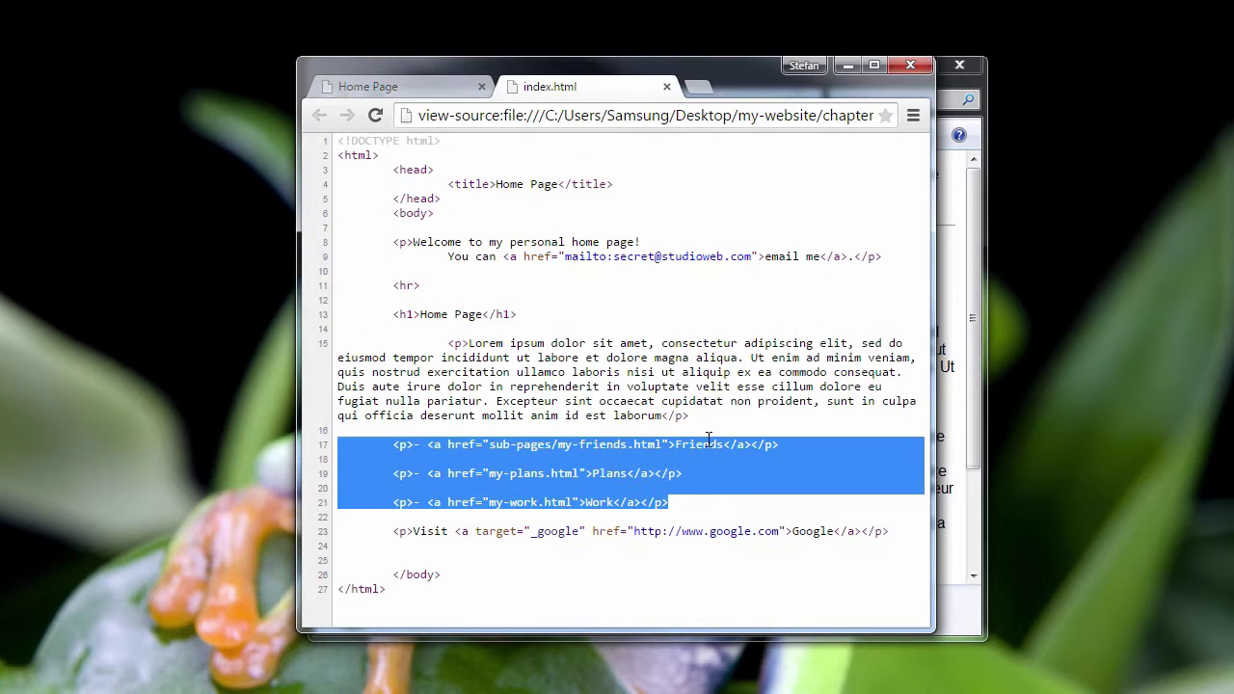
{"action": "left_click", "coordinate": [730, 434]}
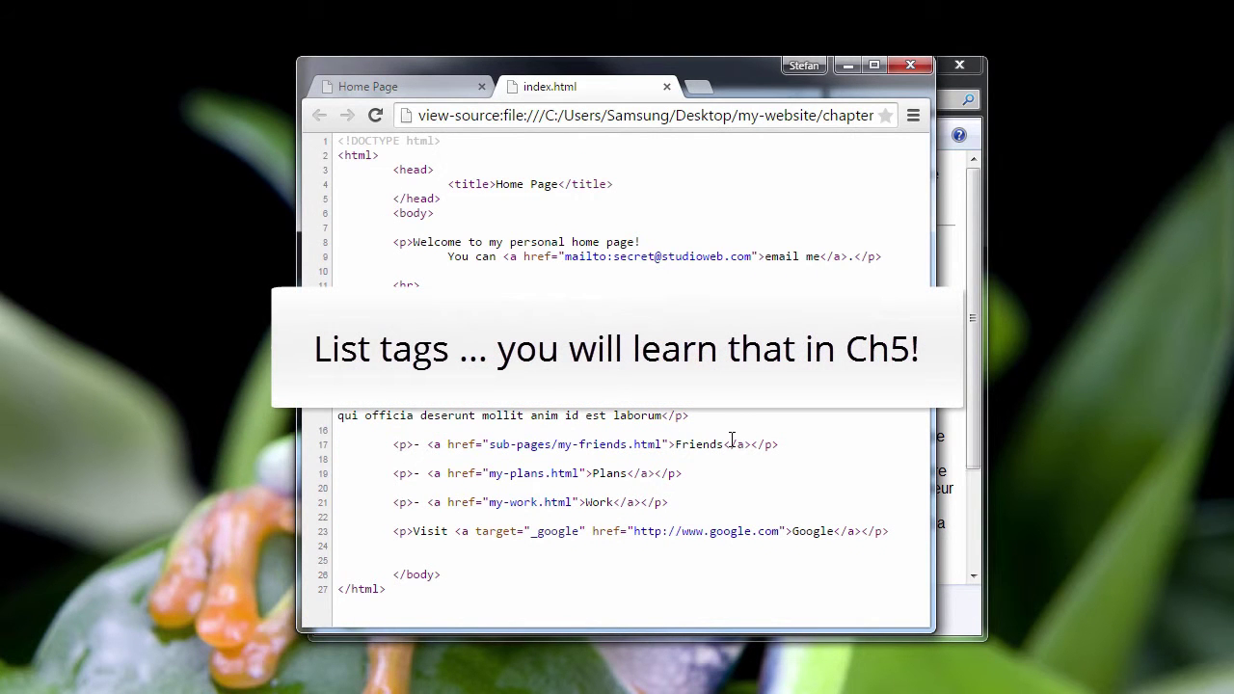
Close the source code tab and check the links between the Home, Friends and Work pages, ending on the home page.
{"action": "left_click", "coordinate": [666, 87]}
{"action": "left_click", "coordinate": [354, 371]}
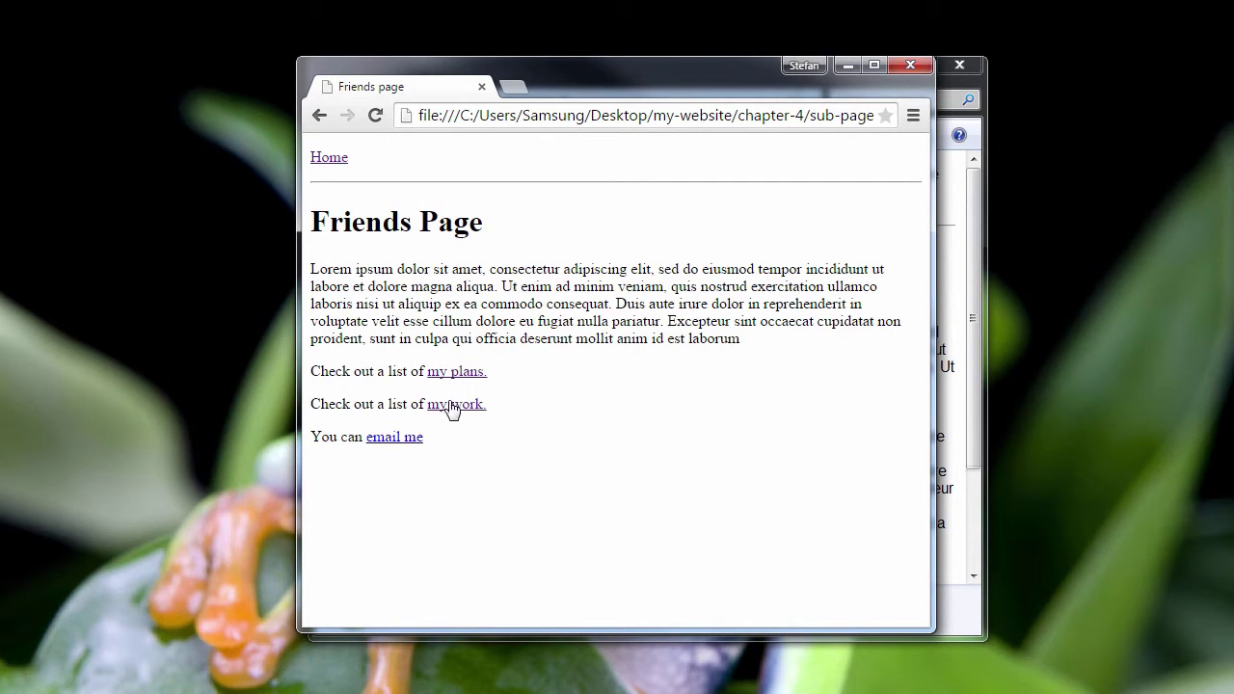
{"action": "left_click", "coordinate": [452, 406]}
{"action": "left_click", "coordinate": [457, 374]}
{"action": "left_click", "coordinate": [457, 406]}
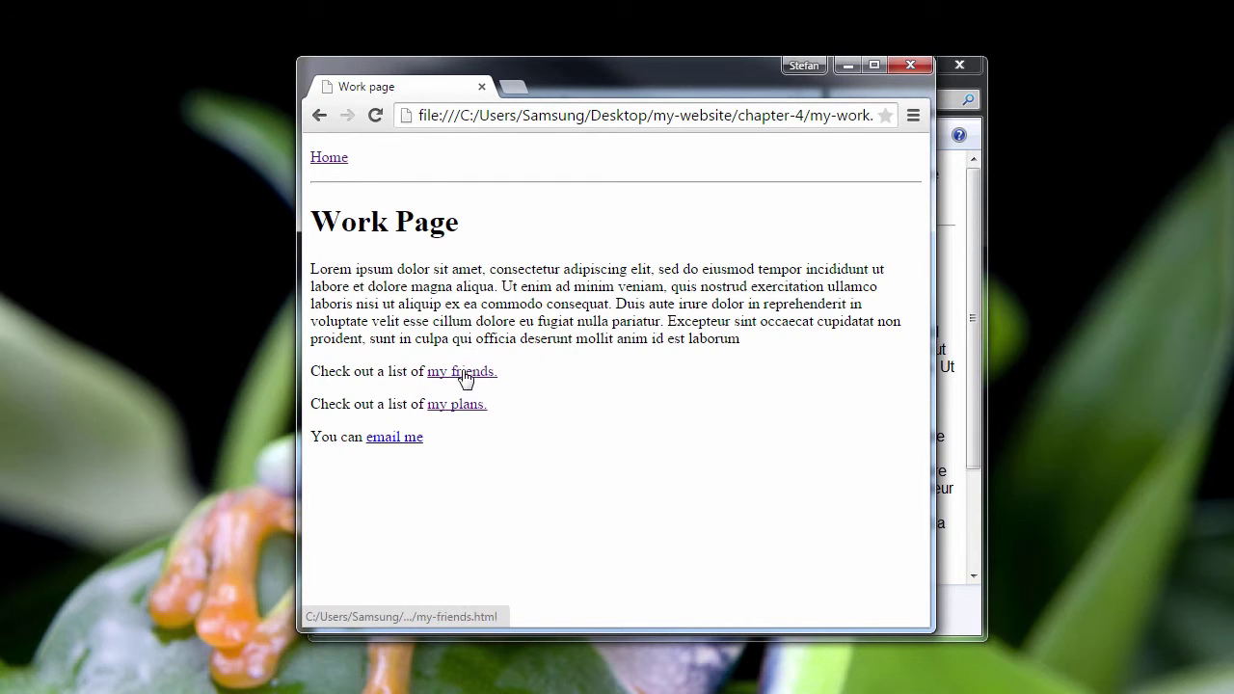
{"action": "left_click", "coordinate": [461, 376]}
{"action": "left_click", "coordinate": [337, 159]}
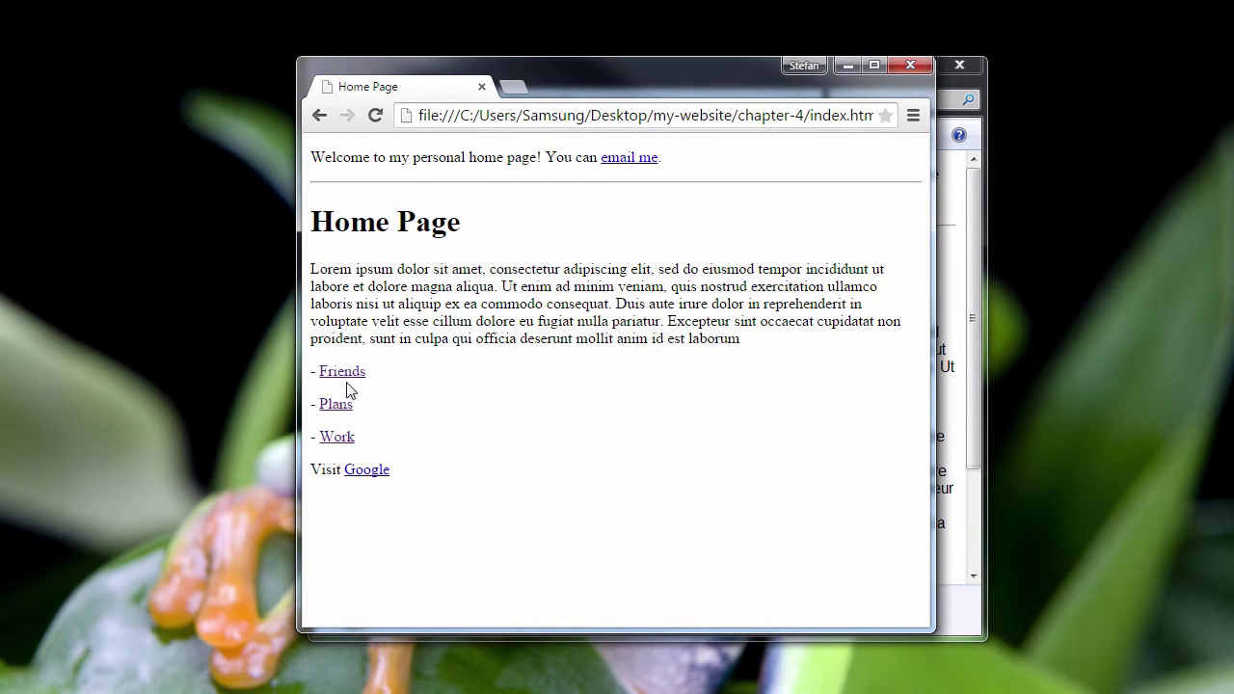
{"action": "left_click", "coordinate": [338, 439]}
{"action": "left_click", "coordinate": [338, 161]}
Review the Lorem ipsum placeholder text under the Home Page heading.
{"action": "mouse_move", "coordinate": [397, 270]}
{"action": "left_mouse_down"}
{"action": "mouse_move", "coordinate": [351, 243]}
{"action": "mouse_move", "coordinate": [390, 265]}
{"action": "left_mouse_up"}
{"action": "left_click", "coordinate": [312, 270]}
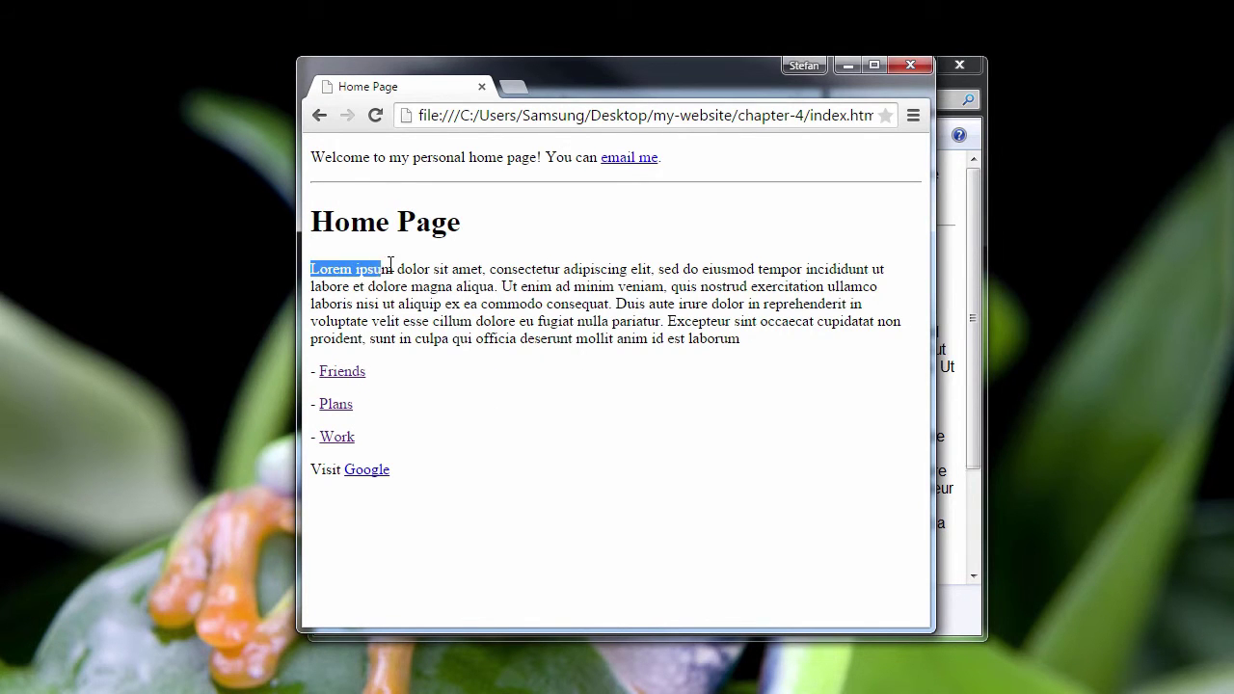
{"action": "left_click", "coordinate": [581, 376]}
{"action": "left_click_drag", "start_coordinate": [771, 344], "coordinate": [302, 269]}
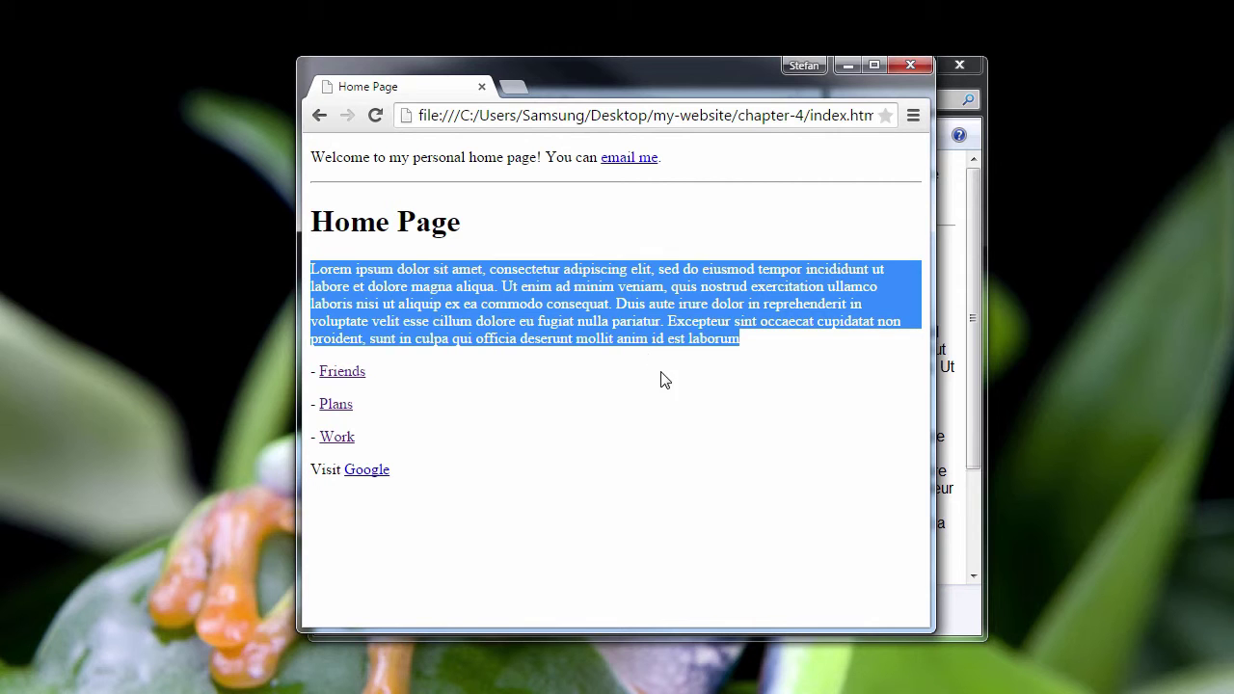
{"action": "left_click", "coordinate": [757, 351]}
{"action": "left_click_drag", "start_coordinate": [756, 348], "coordinate": [787, 380]}
{"action": "left_click", "coordinate": [514, 301]}
{"action": "left_click_drag", "start_coordinate": [768, 342], "coordinate": [307, 270]}
{"action": "left_click", "coordinate": [370, 311]}
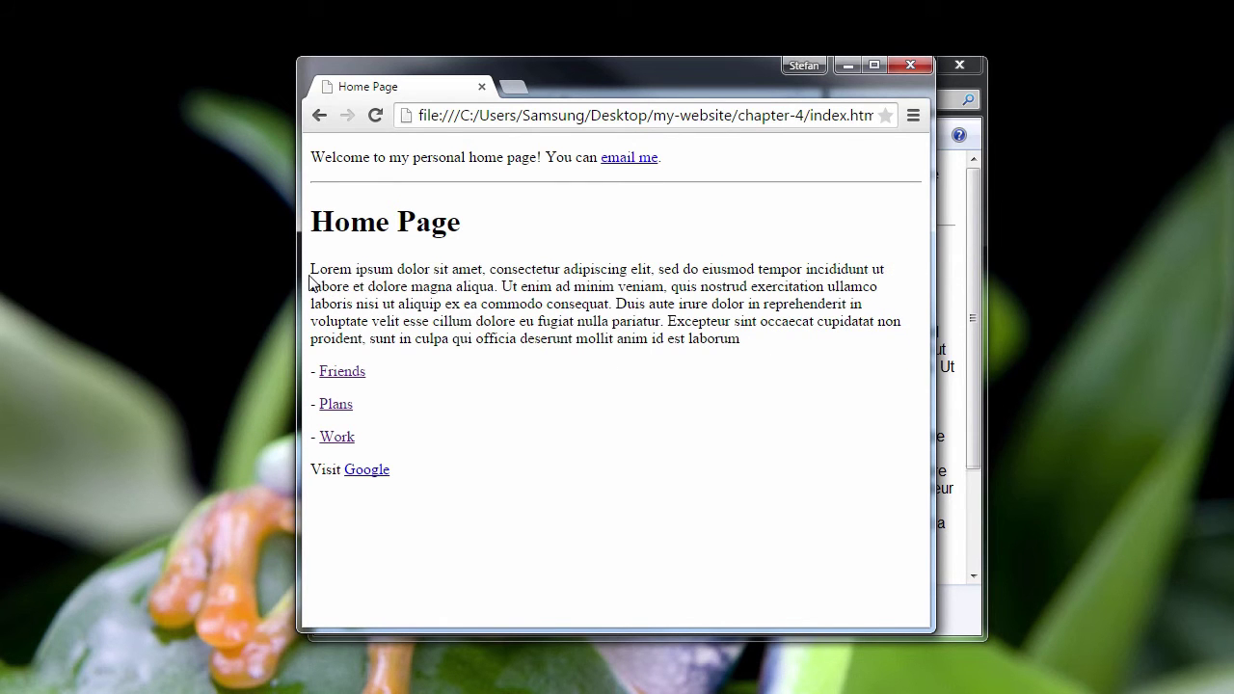
{"action": "left_click_drag", "start_coordinate": [744, 338], "coordinate": [310, 269]}
{"action": "left_click", "coordinate": [529, 341]}
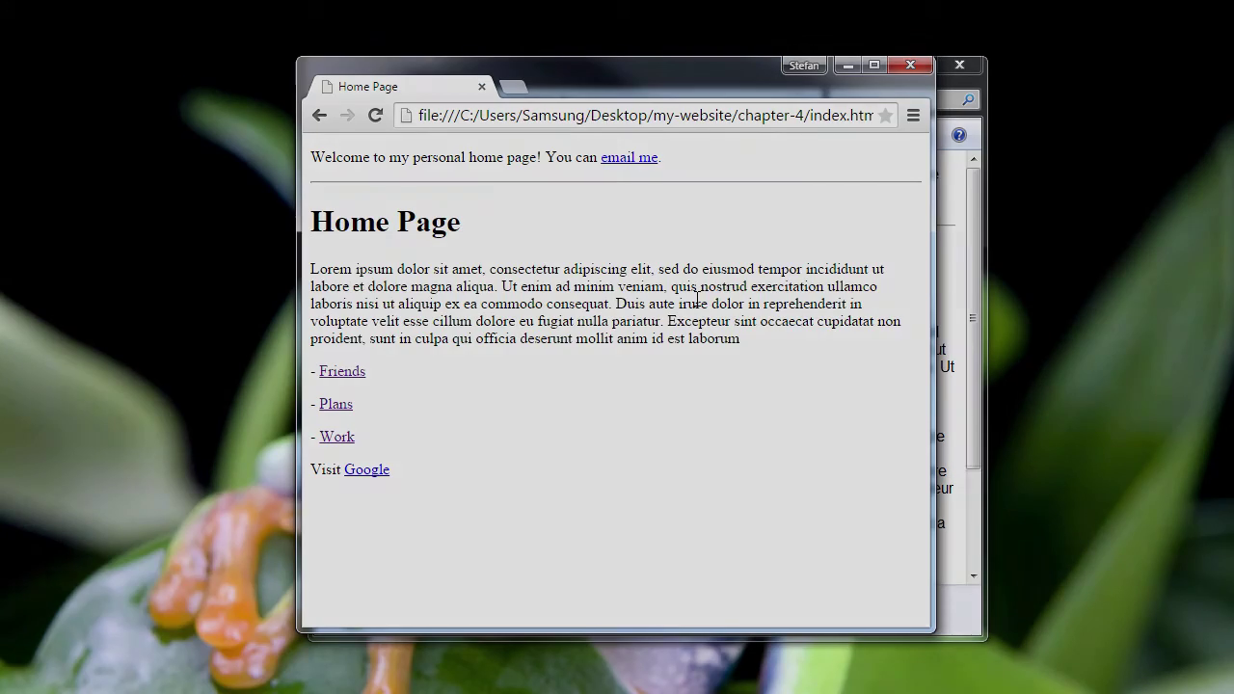